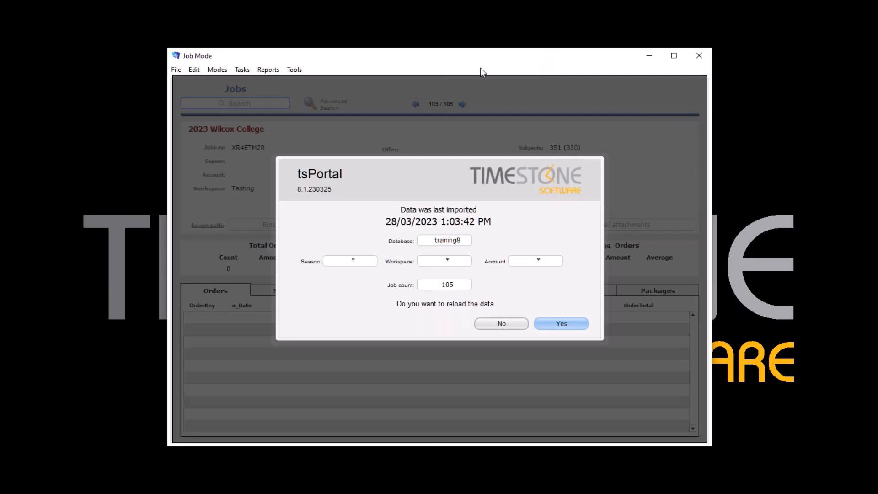
# Set the season filter for the data reload to 2023
pyautogui.click(362, 259)
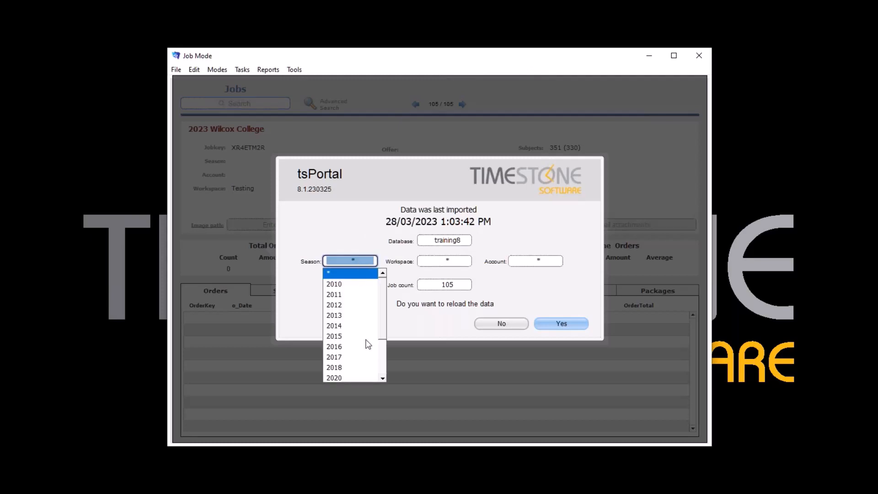
pyautogui.moveTo(384, 327); pyautogui.dragTo(384, 358)
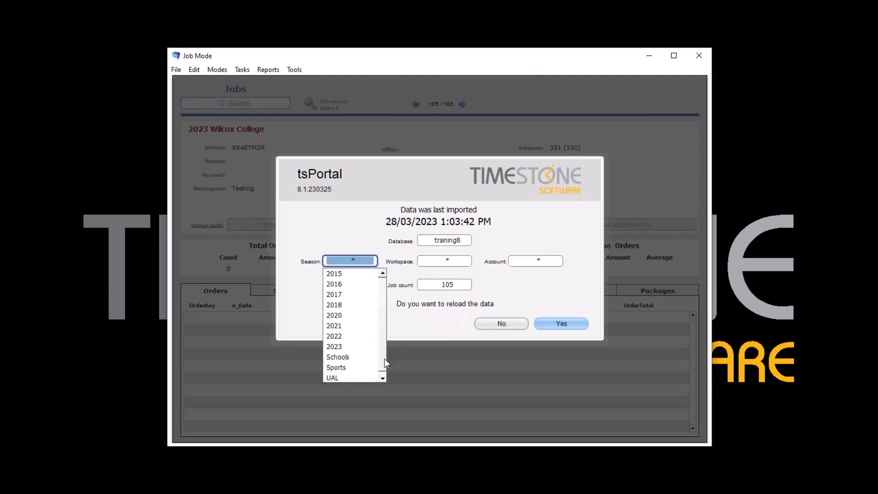
pyautogui.click(342, 347)
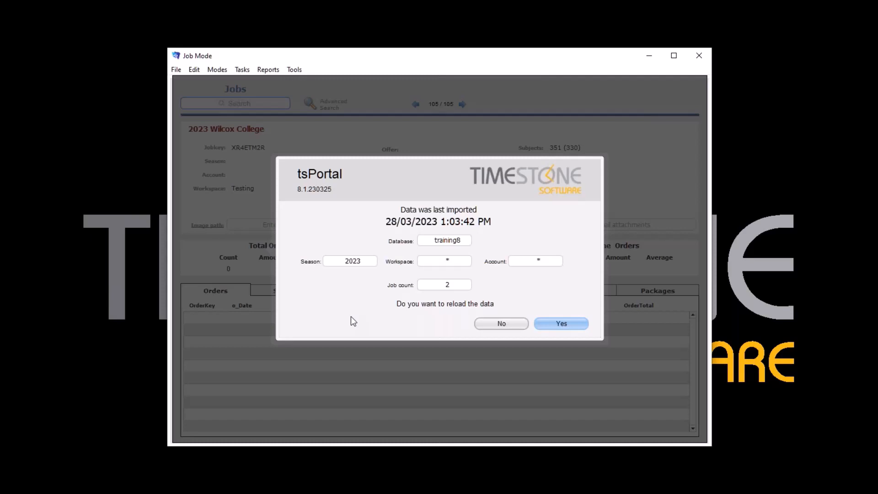
# Reset the season filter for the data reload to all seasons (*)
pyautogui.click(369, 263)
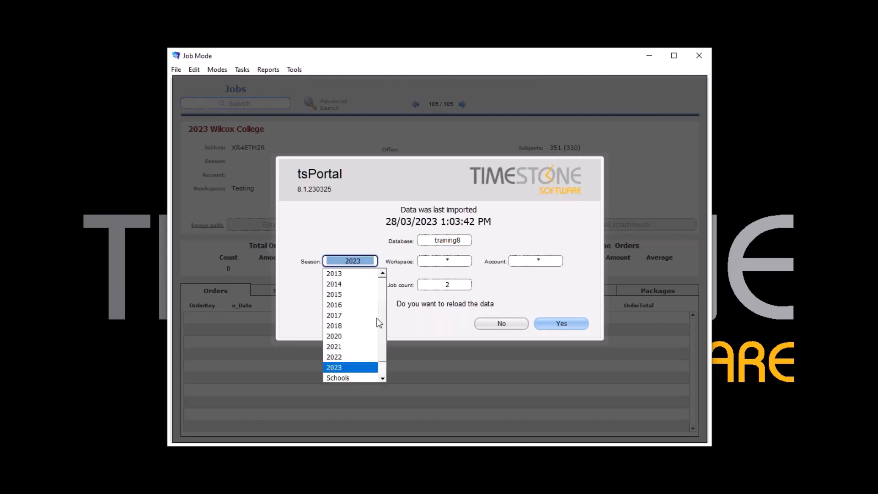
pyautogui.moveTo(384, 353); pyautogui.dragTo(396, 287)
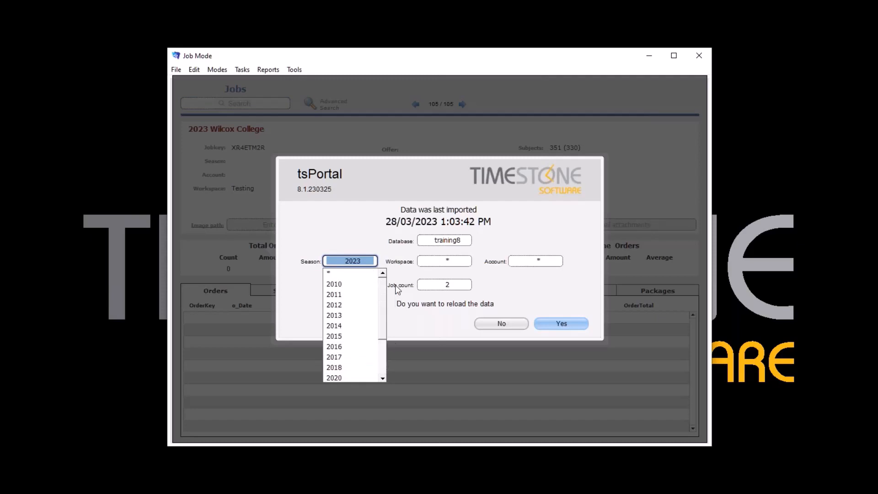
pyautogui.click(347, 273)
# Set the job count to 0 and reload the data
pyautogui.click(452, 289)
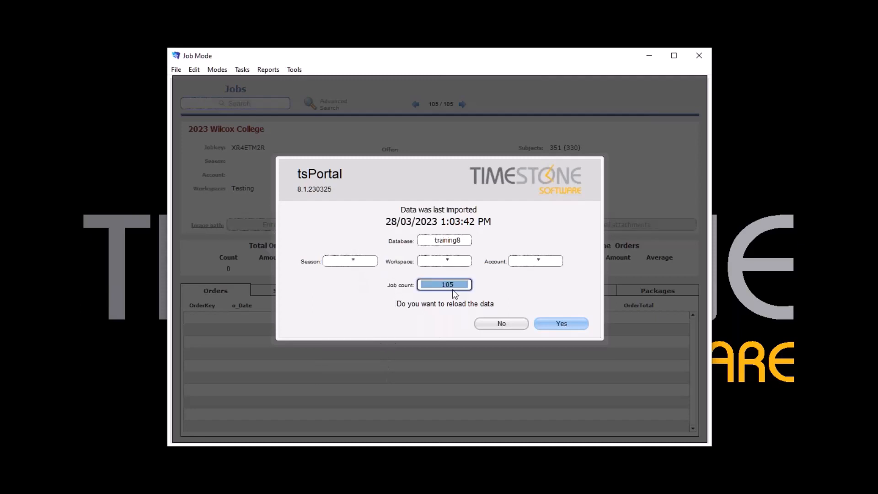
pyautogui.write('0')
pyautogui.click(353, 303)
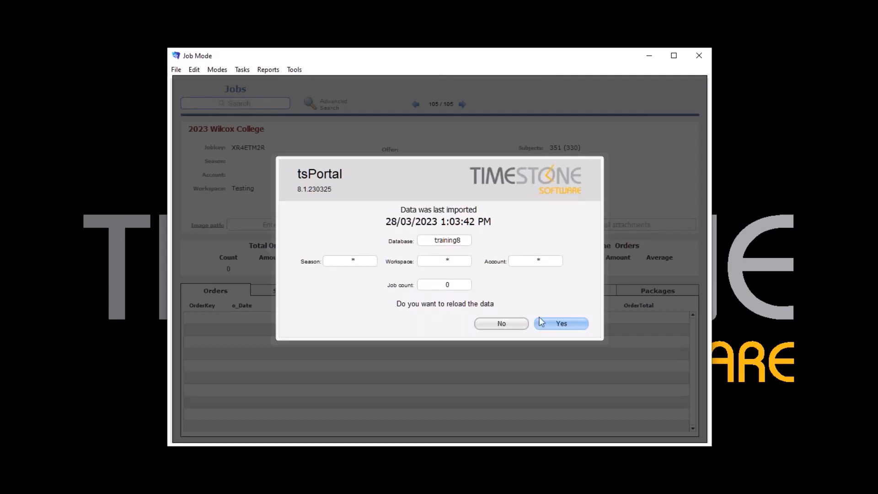
pyautogui.click(576, 325)
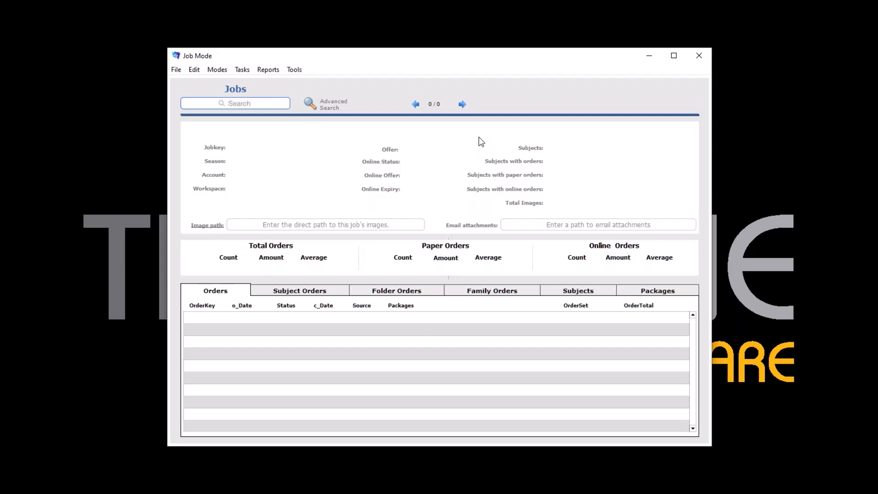
# Copy the second key under General (SPAC High 2022) from Keys.txt in Notepad and look up that subject with Instant Find in tsPortal
pyautogui.click(195, 69)
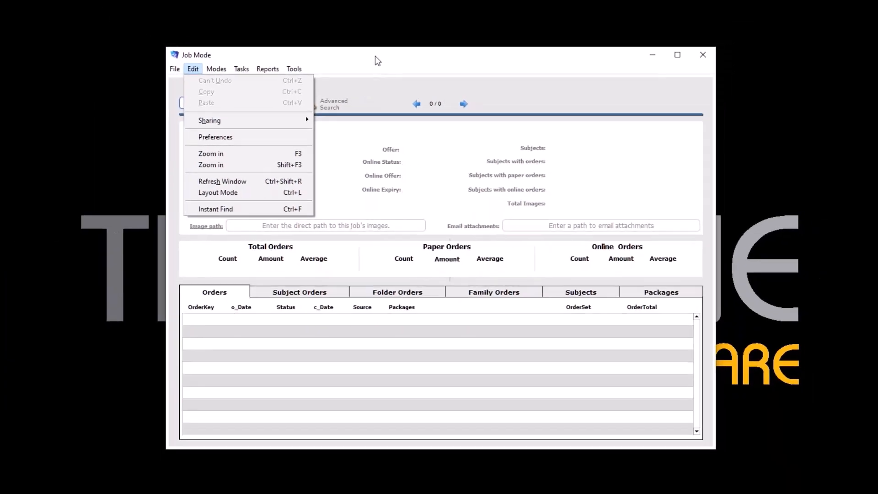
pyautogui.click(406, 15)
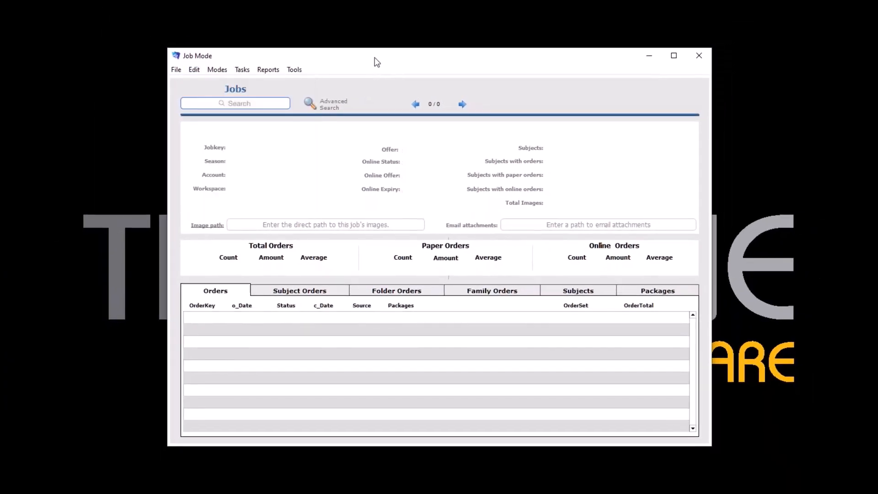
pyautogui.click(333, 109)
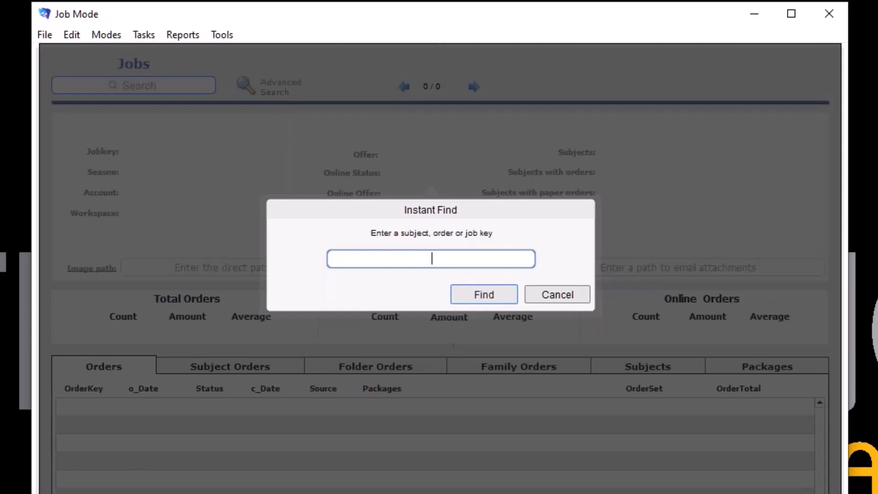
pyautogui.hotkey('alt', 'Tab')
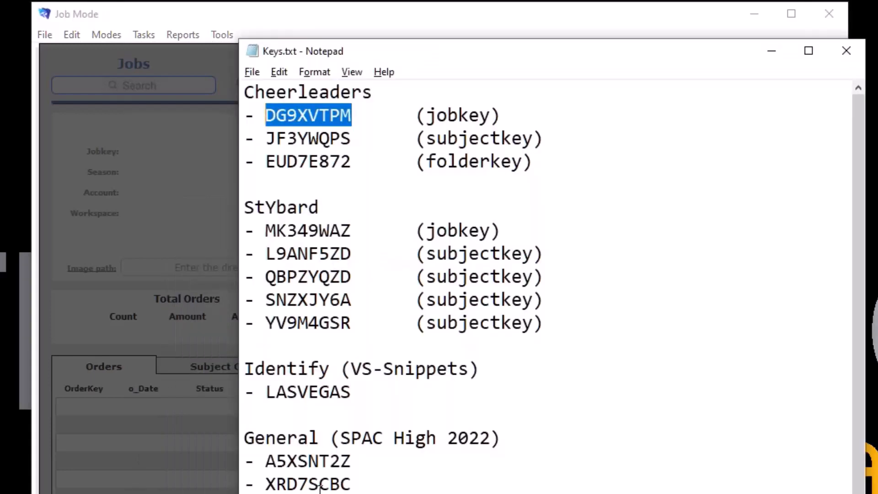
pyautogui.doubleClick(321, 486)
pyautogui.hotkey('ctrl', 'c')
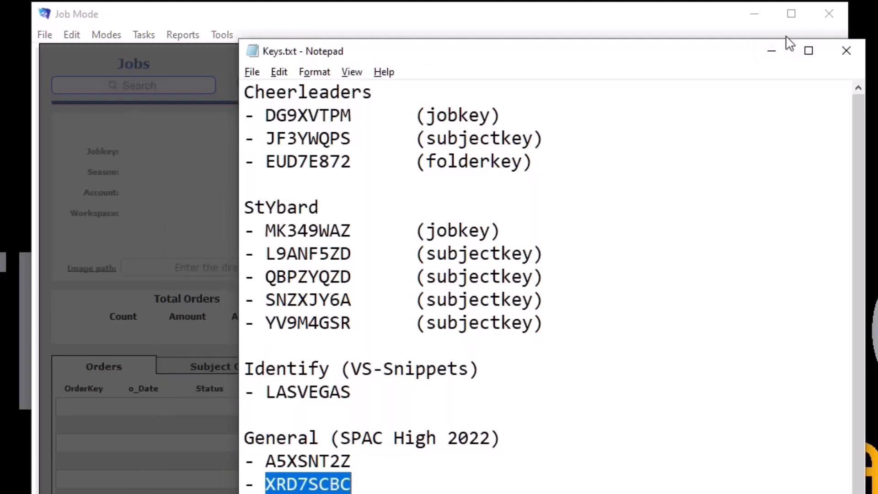
pyautogui.click(772, 52)
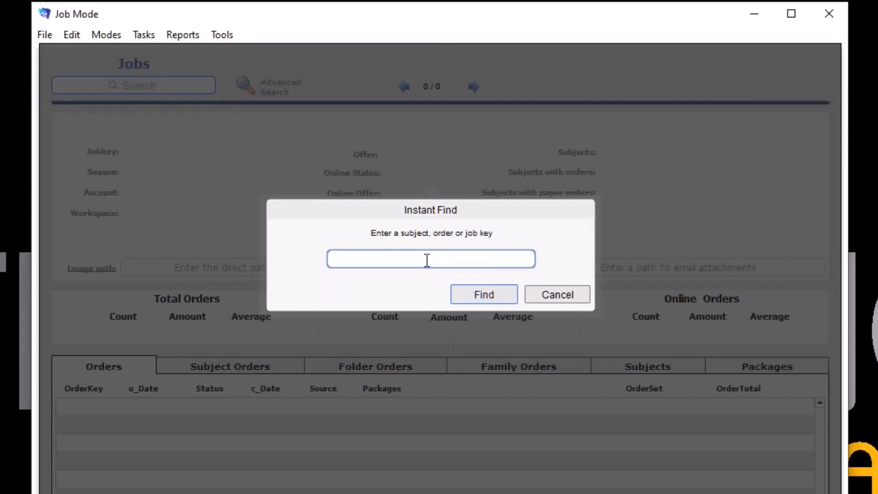
pyautogui.hotkey('ctrl', 'v')
pyautogui.press('Return')
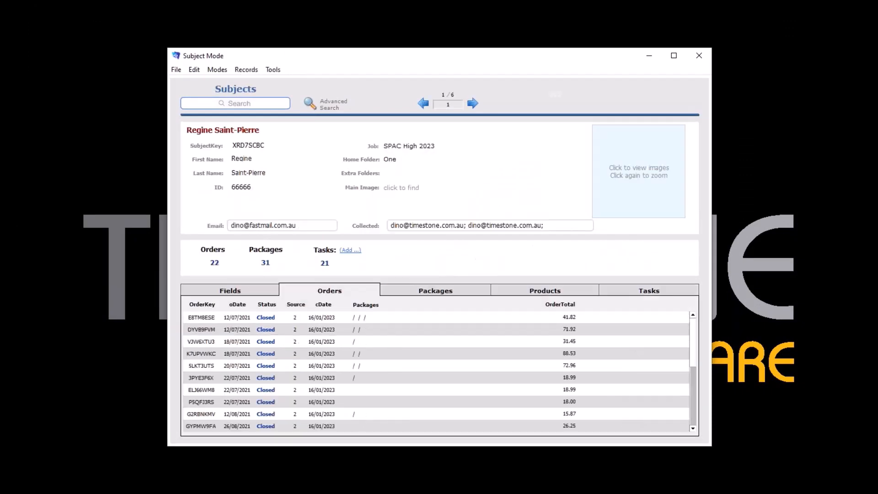
# Display the subject's main image and open the job linked to the subject, SPAC High 2023
pyautogui.click(615, 158)
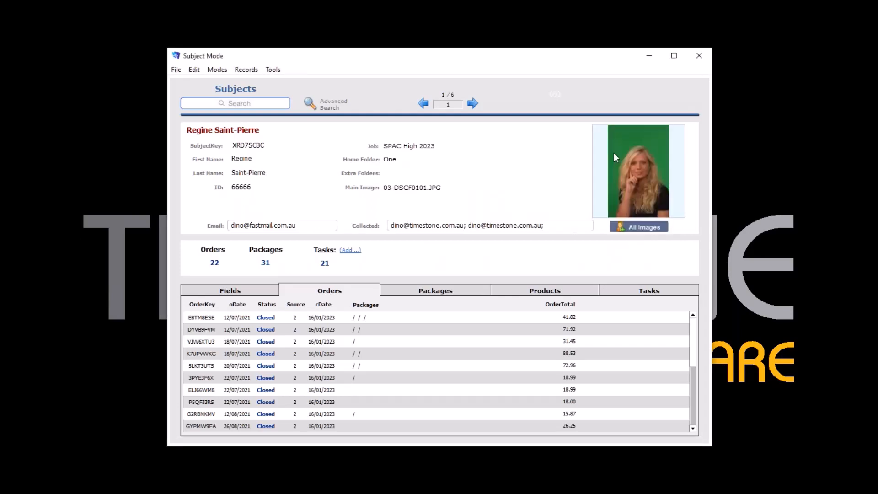
pyautogui.click(420, 150)
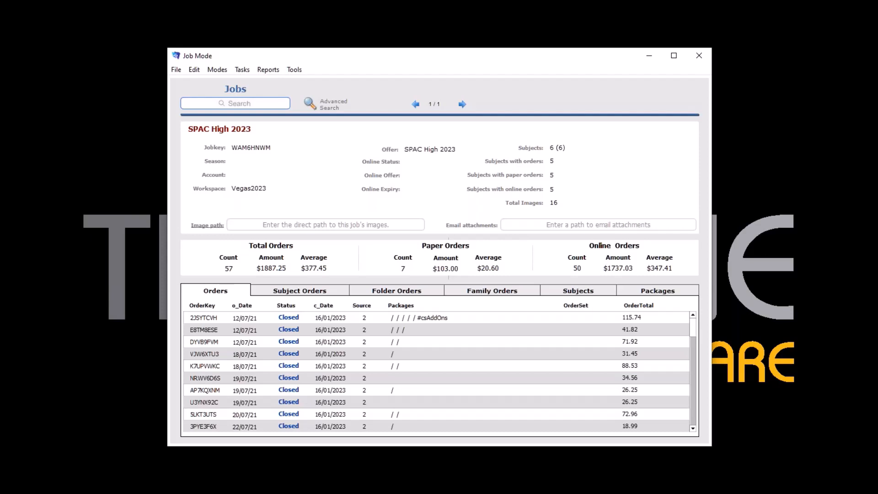
# Look up the second order key from Keys.txt in Notepad with Instant Find in tsPortal, and open the order's linked job
pyautogui.hotkey('ctrl', 'f')
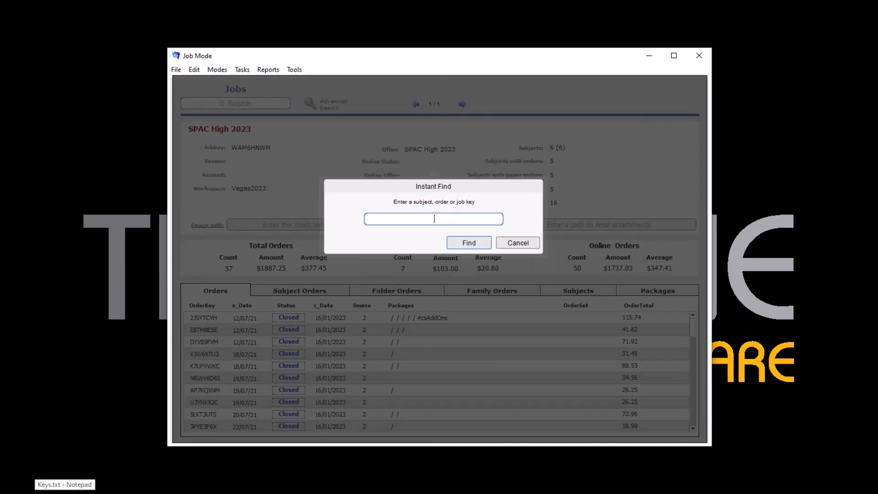
pyautogui.click(65, 493)
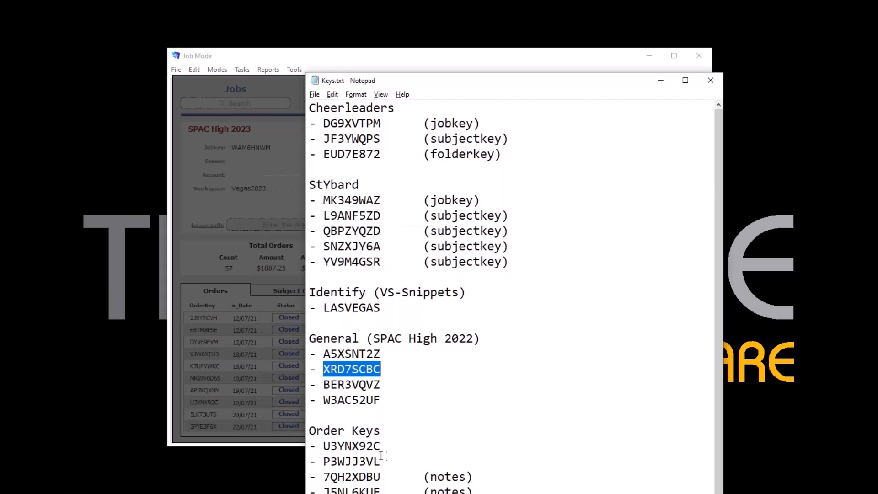
pyautogui.doubleClick(354, 462)
pyautogui.hotkey('ctrl', 'c')
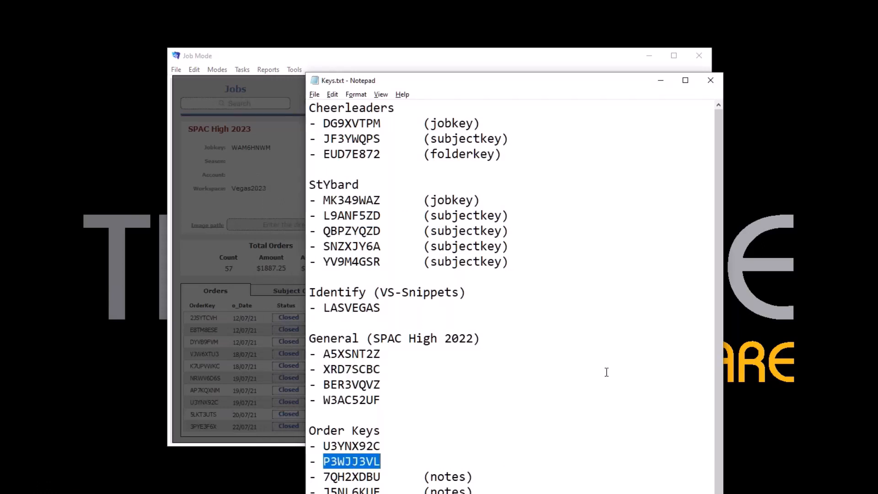
pyautogui.click(660, 83)
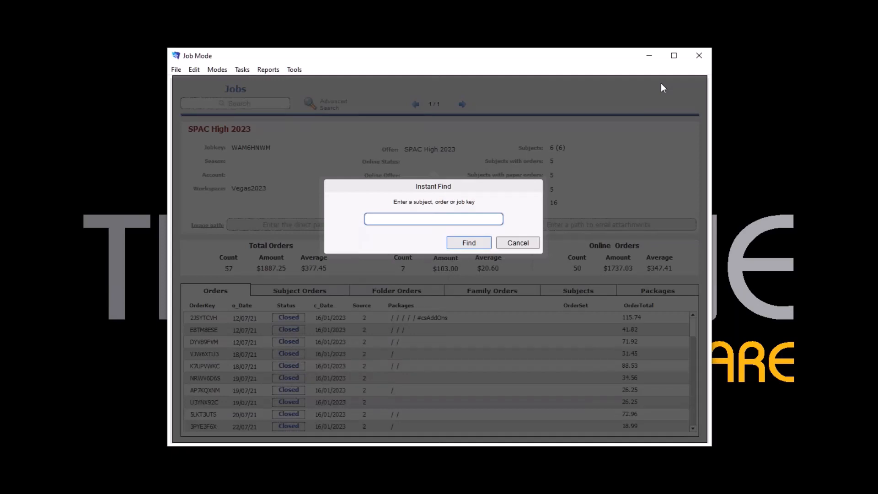
pyautogui.hotkey('ctrl', 'v')
pyautogui.press('Return')
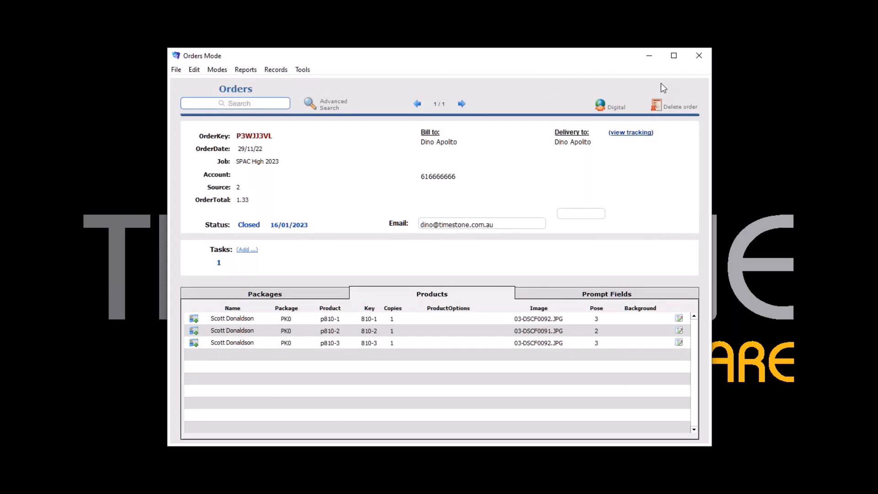
pyautogui.click(238, 161)
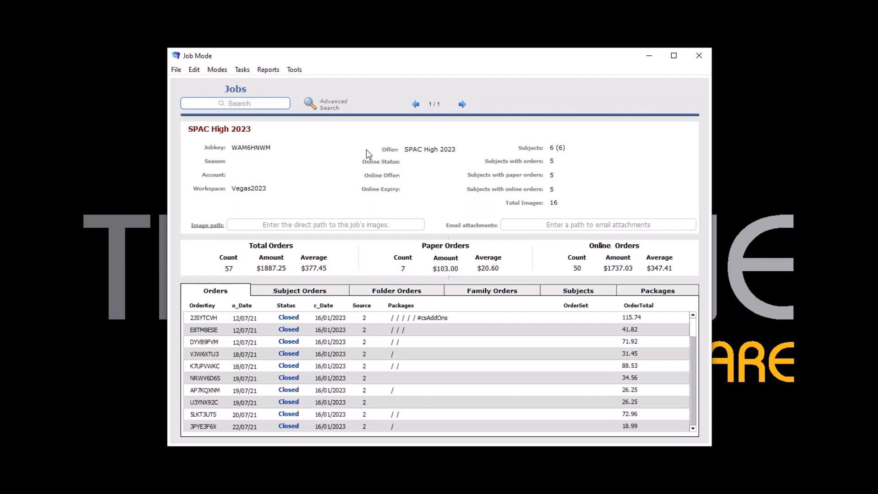
# Copy the Cheerleaders jobkey from Keys.txt in Notepad and find that job with Instant Find in tsPortal
pyautogui.hotkey('ctrl', 'f')
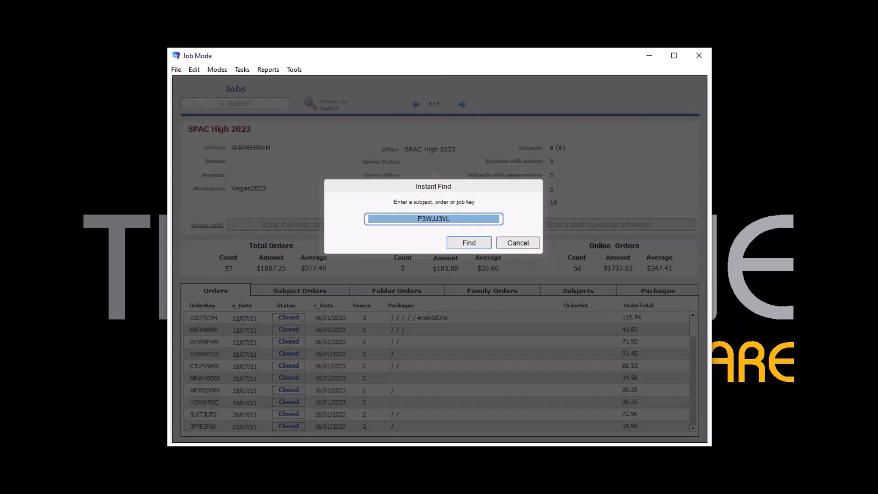
pyautogui.hotkey('alt', 'Tab')
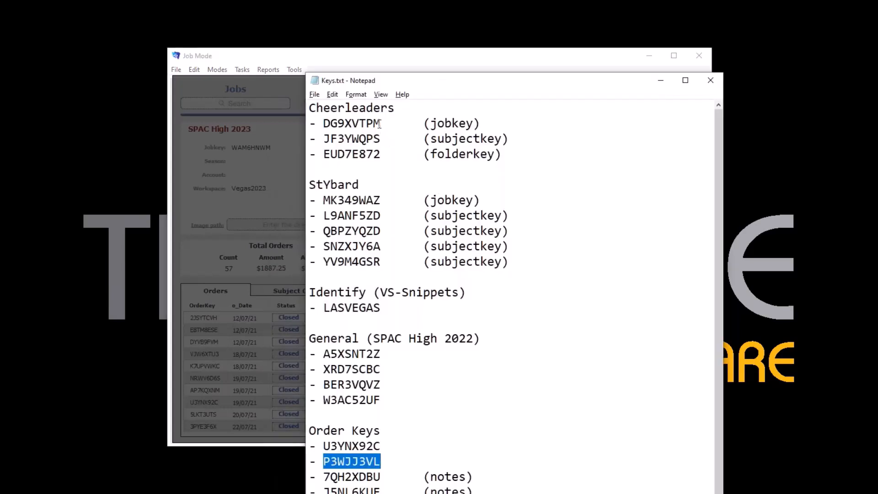
pyautogui.moveTo(380, 123); pyautogui.dragTo(324, 127)
pyautogui.hotkey('ctrl', 'c')
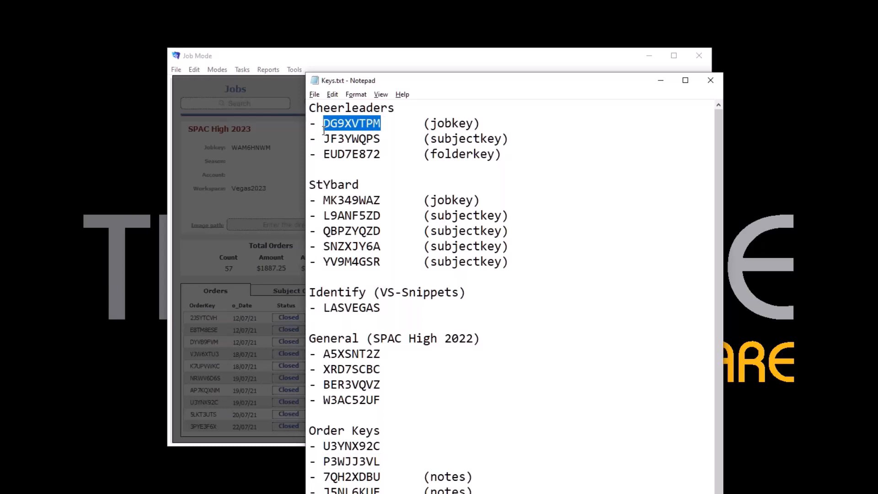
pyautogui.click(663, 80)
pyautogui.doubleClick(449, 219)
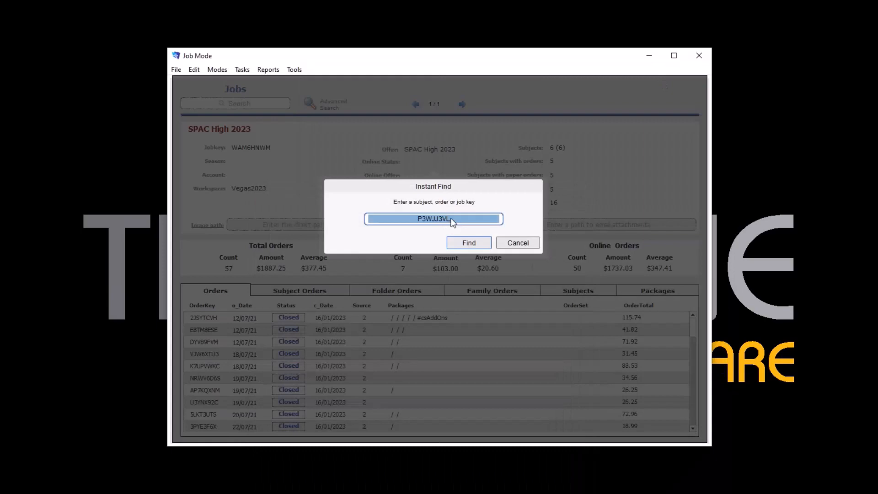
pyautogui.hotkey('ctrl', 'v')
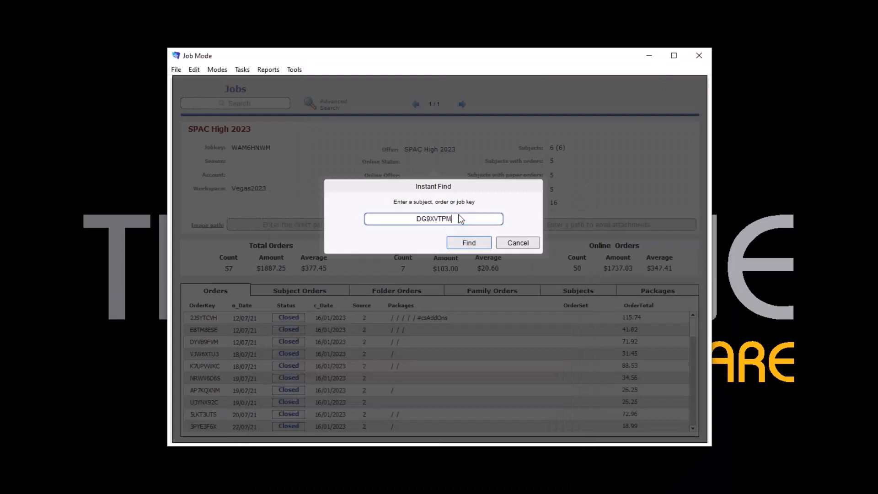
pyautogui.click(479, 243)
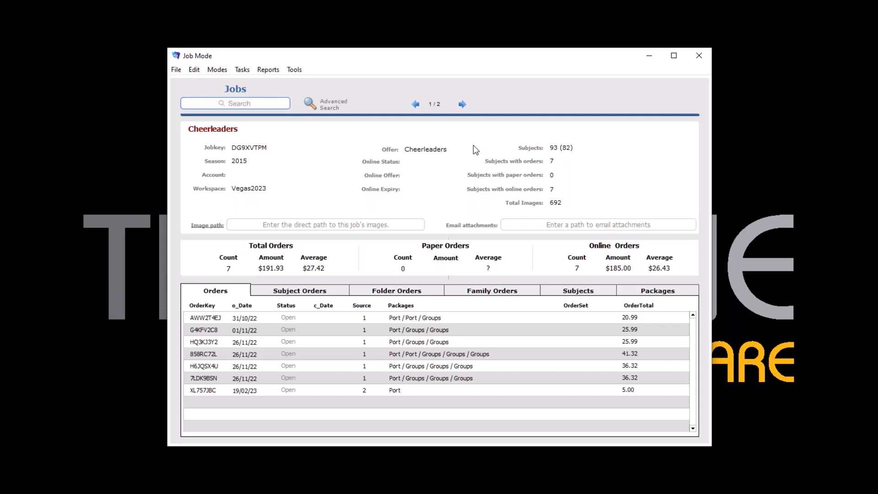
# Refresh the portal data and reload the full set of jobs
pyautogui.click(176, 70)
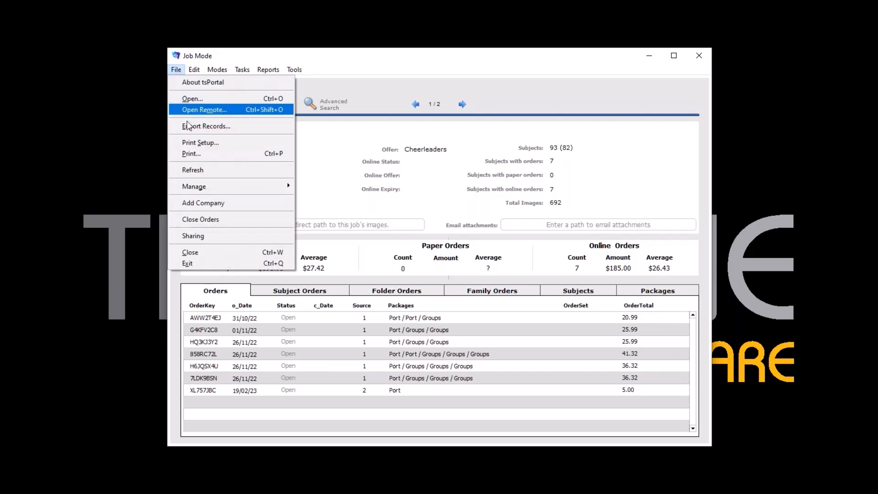
pyautogui.click(191, 169)
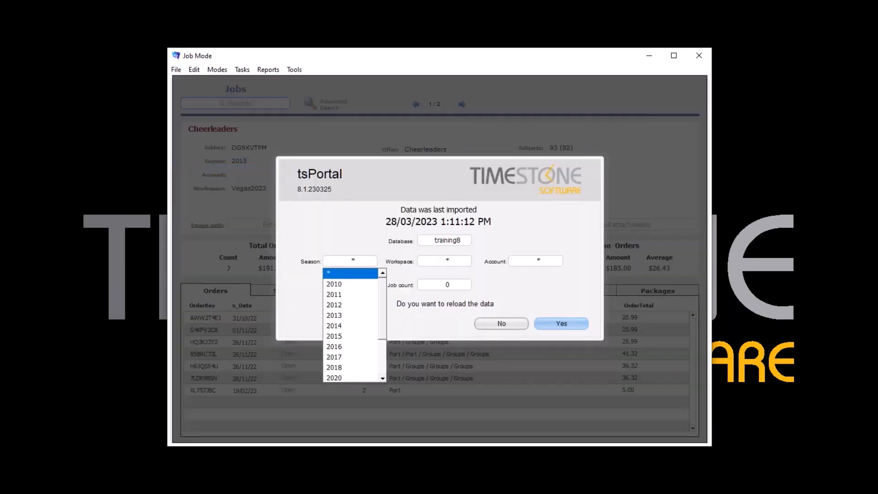
pyautogui.click(353, 261)
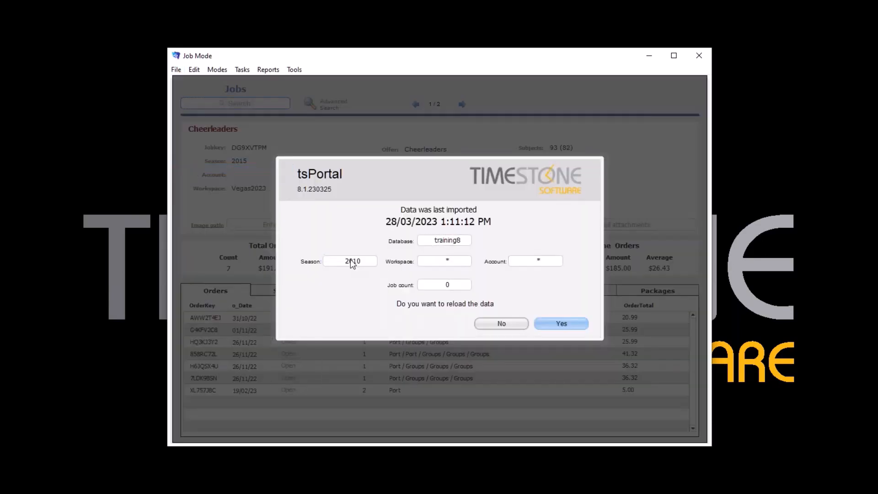
pyautogui.click(570, 322)
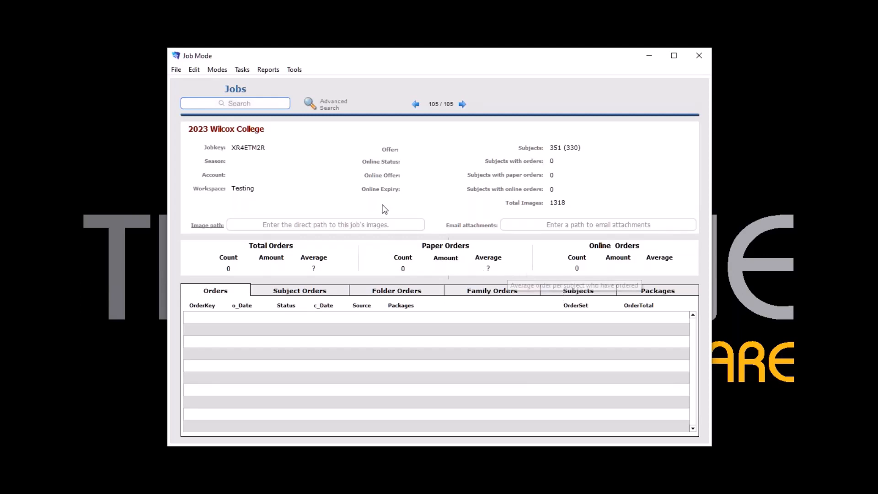
# Switch to the subjects, copy the first General (SPAC High 2022) key from Keys.txt in Notepad, and find that subject in tsPortal
pyautogui.click(219, 72)
pyautogui.click(224, 83)
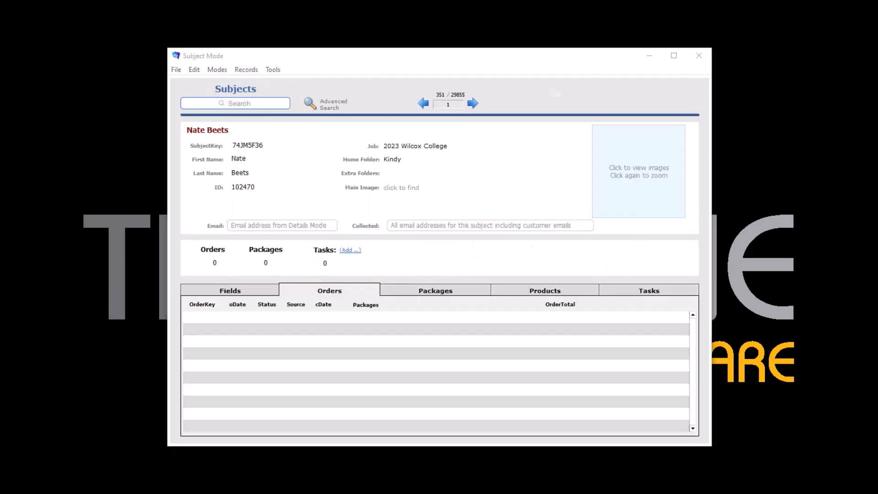
pyautogui.hotkey('alt', 'Tab')
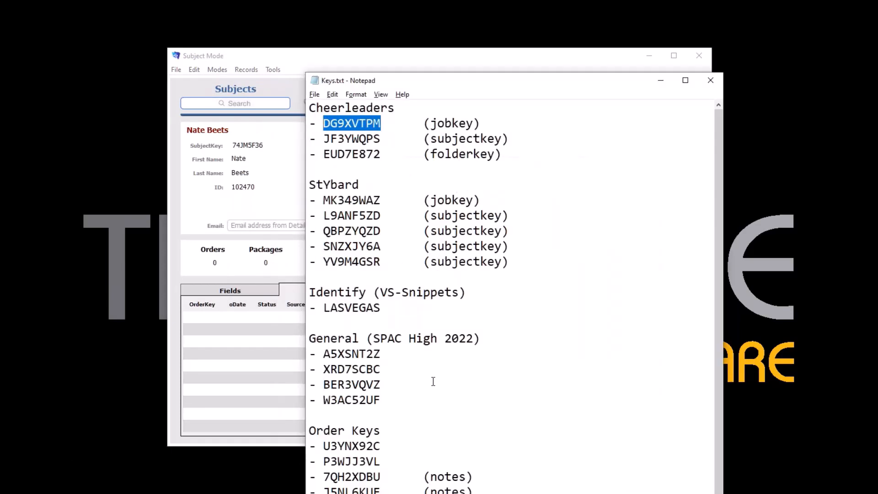
pyautogui.doubleClick(347, 355)
pyautogui.hotkey('ctrl', 'c')
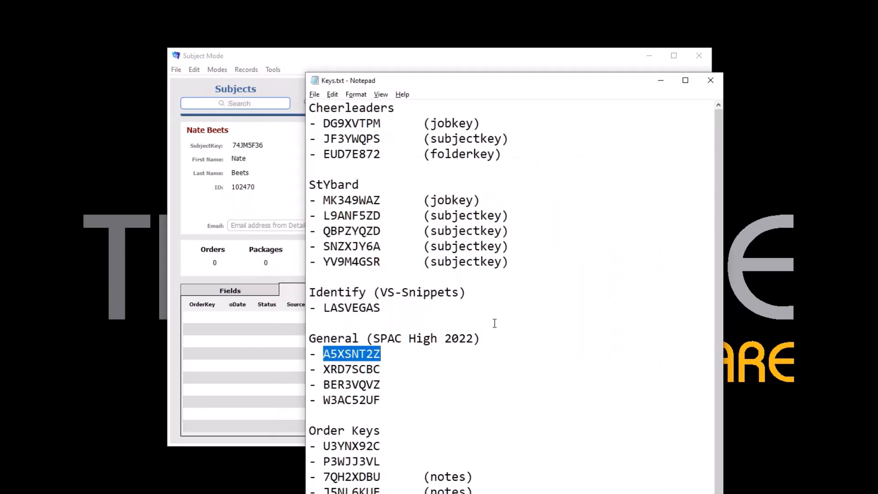
pyautogui.click(660, 85)
pyautogui.click(239, 104)
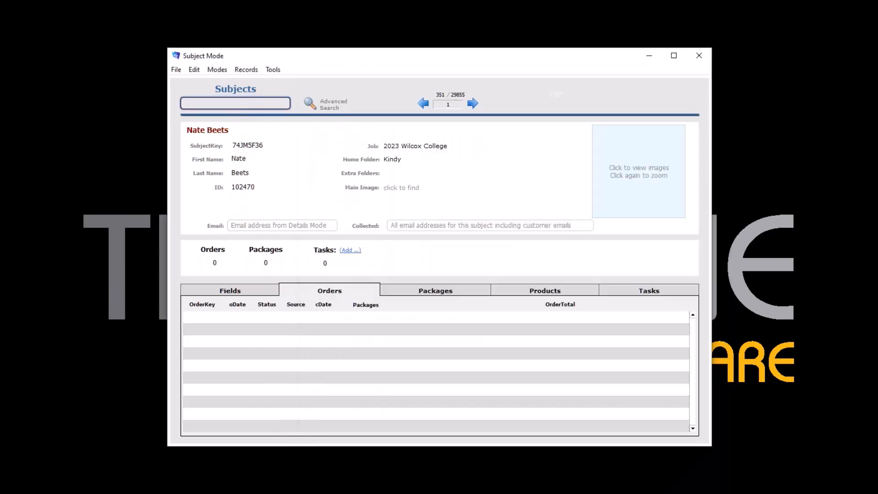
pyautogui.hotkey('ctrl', 'v')
pyautogui.press('Return')
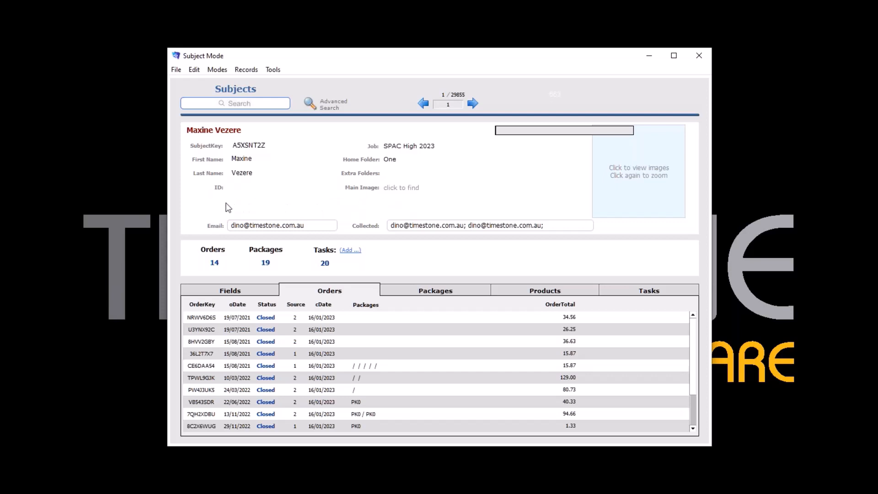
pyautogui.click(176, 71)
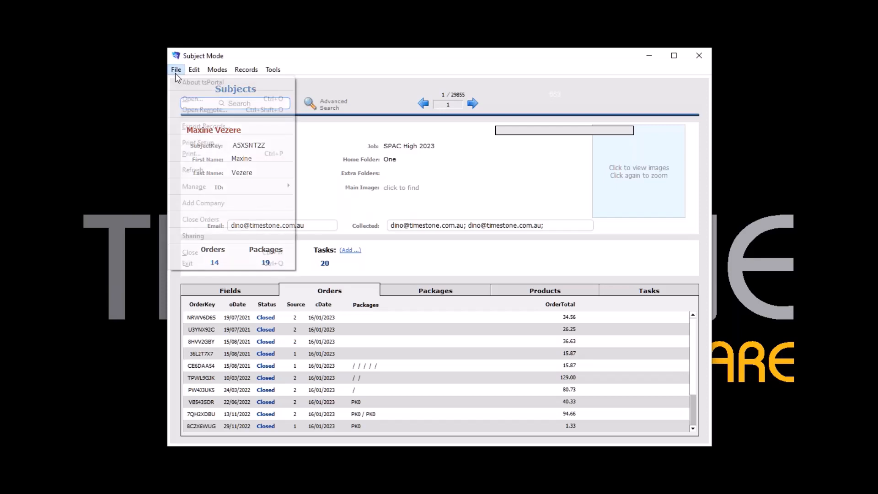
pyautogui.click(198, 204)
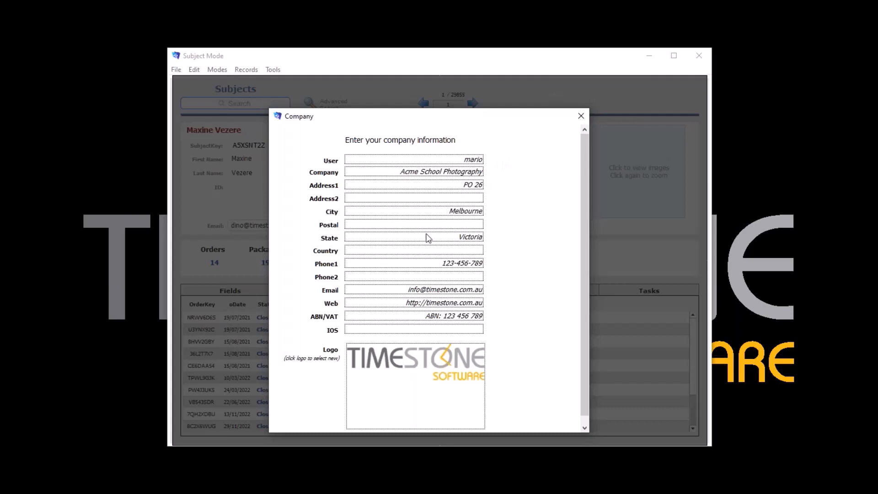
pyautogui.click(364, 332)
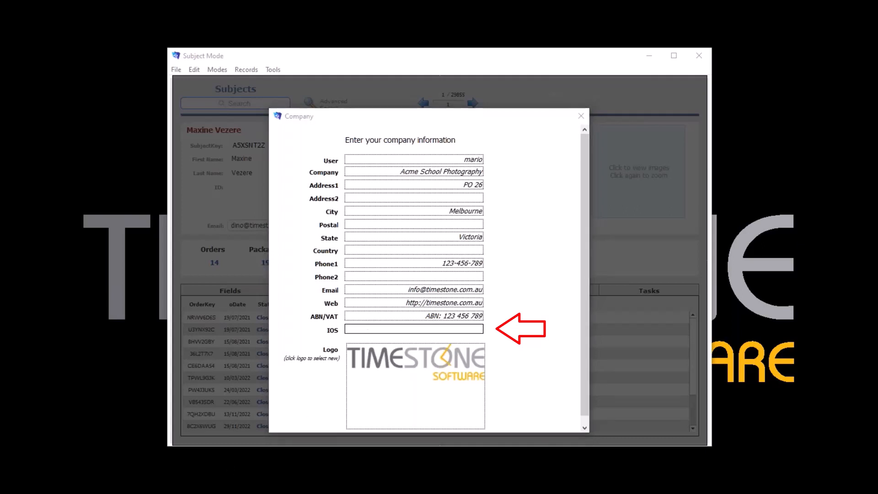
pyautogui.click(533, 315)
pyautogui.write('http')
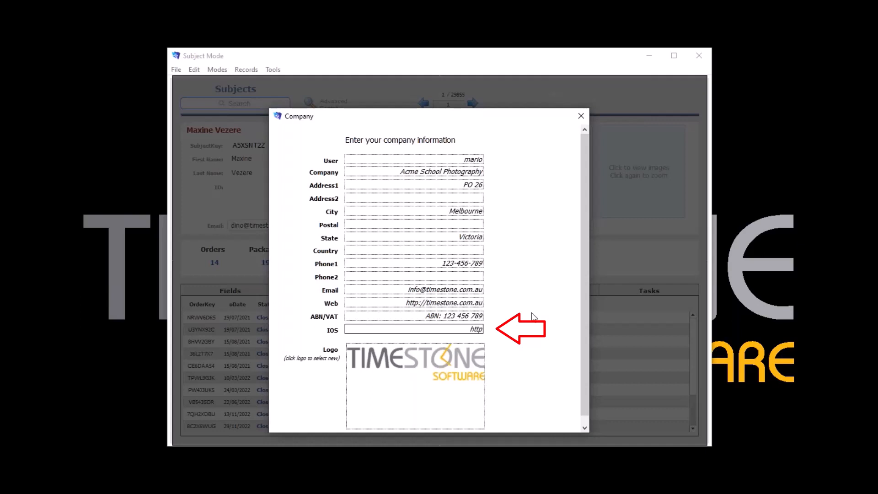
pyautogui.write('s://training.timestone.com.au')
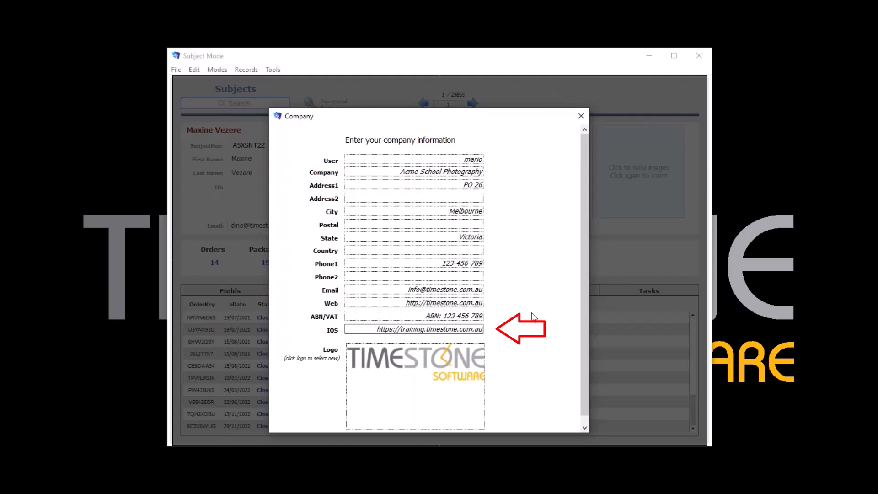
pyautogui.press('Tab')
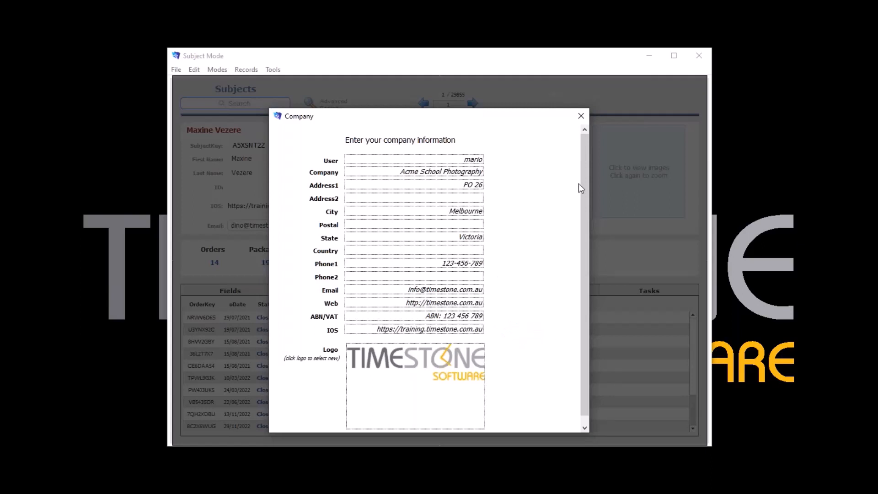
pyautogui.click(581, 117)
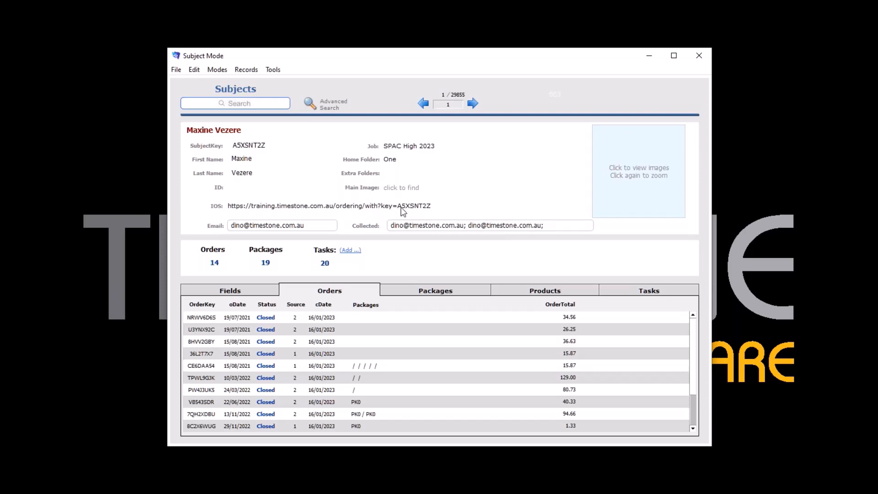
# Compose an email to the subject within tsPortal containing the copied IOS ordering link, and discard the message
pyautogui.click(213, 226)
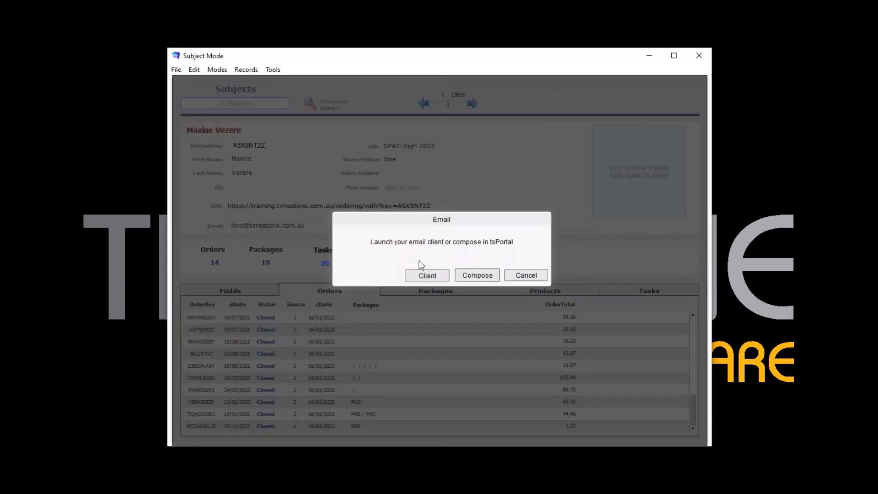
pyautogui.click(484, 280)
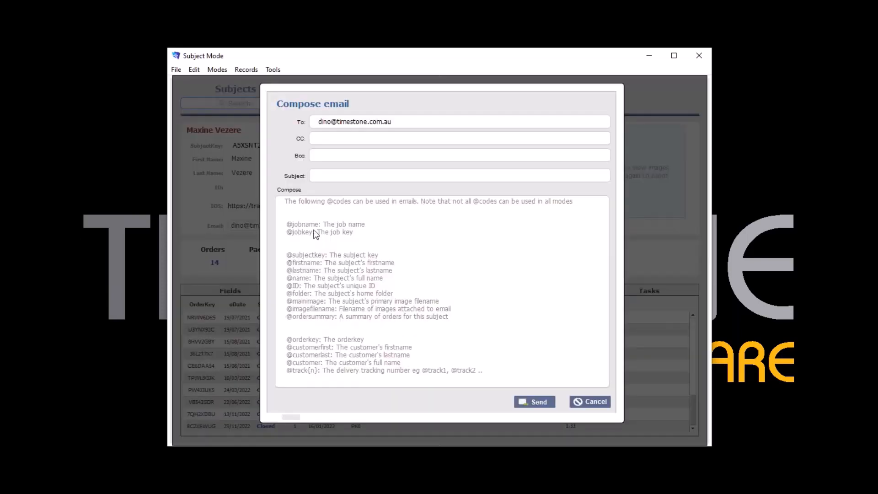
pyautogui.click(316, 234)
pyautogui.write('https://training.timestone.com.au/ordering/with?key=A5XSNT2Z')
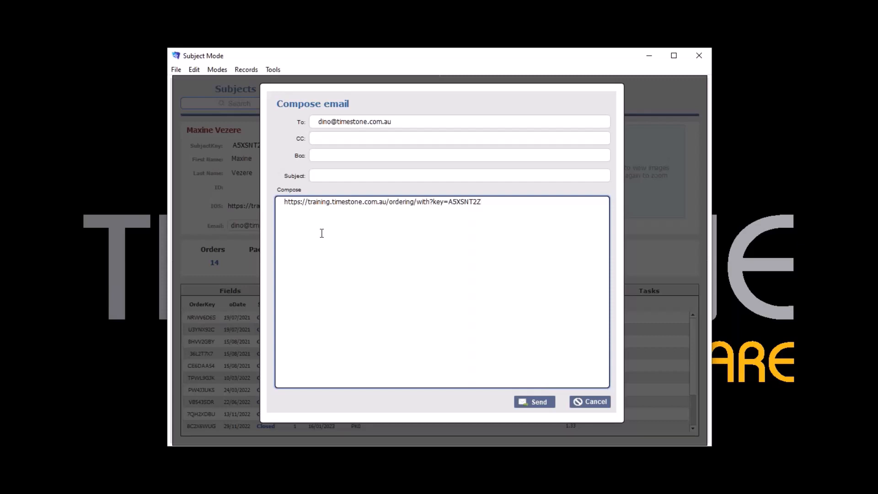
pyautogui.click(584, 405)
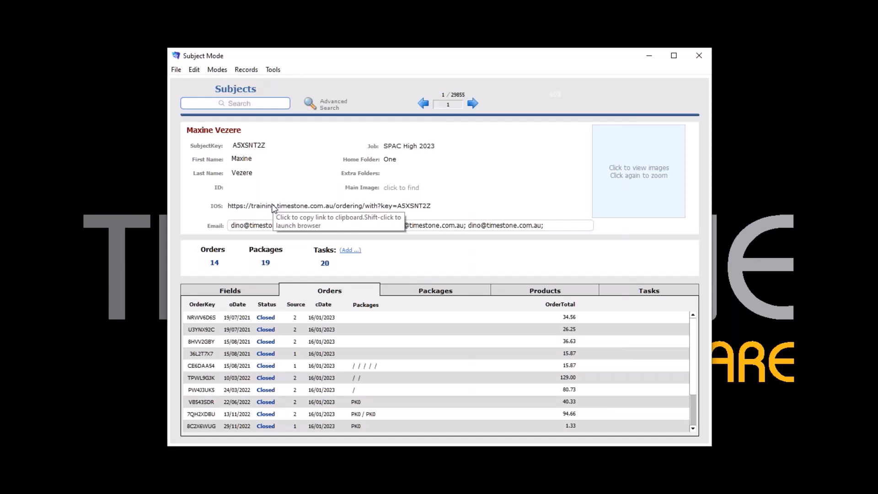
# Launch the subject's IOS ordering link in the browser to view the shop page, and return to tsPortal
pyautogui.click(319, 206)
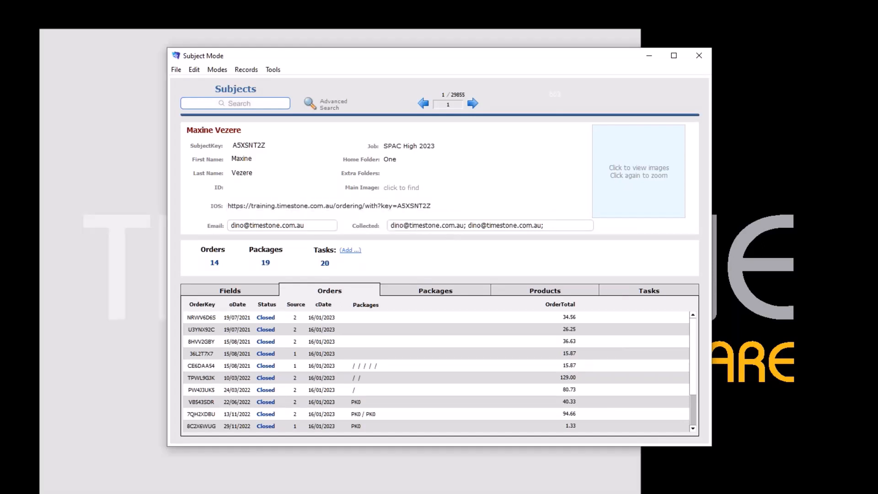
pyautogui.click(315, 31)
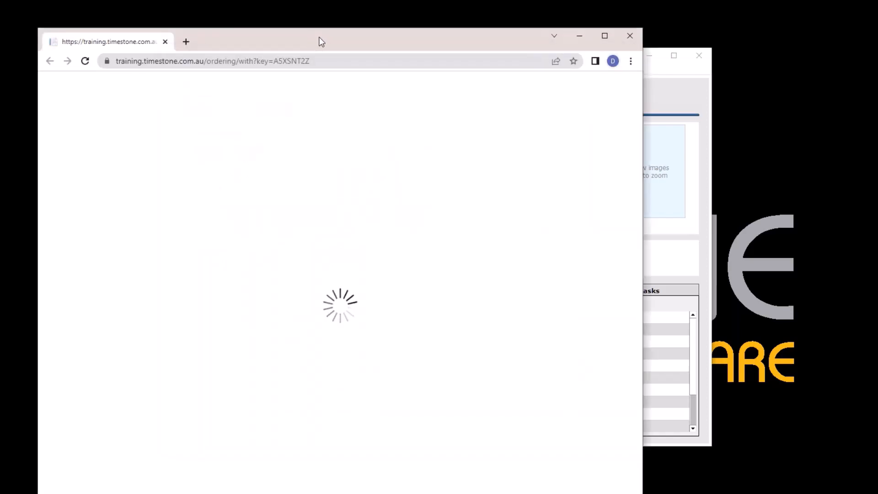
pyautogui.moveTo(320, 39); pyautogui.dragTo(396, 33)
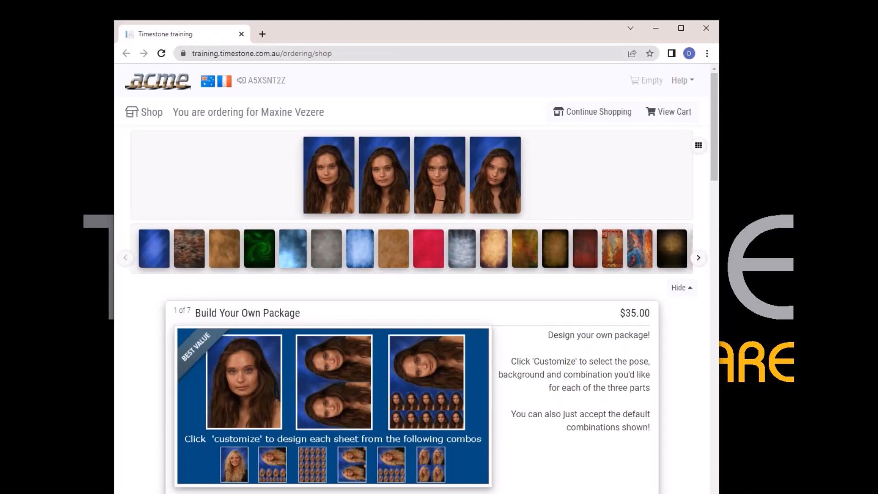
pyautogui.click(658, 29)
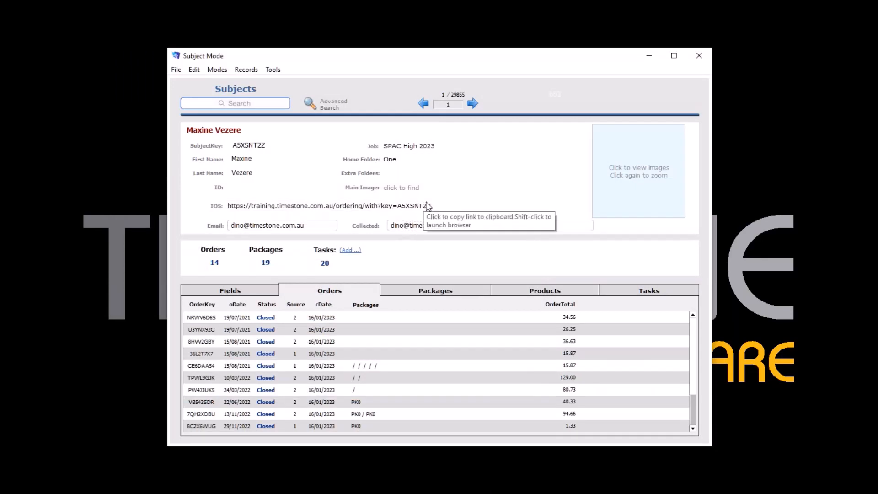
pyautogui.keyDown('shift'); pyautogui.click(334, 207); pyautogui.keyUp('shift')
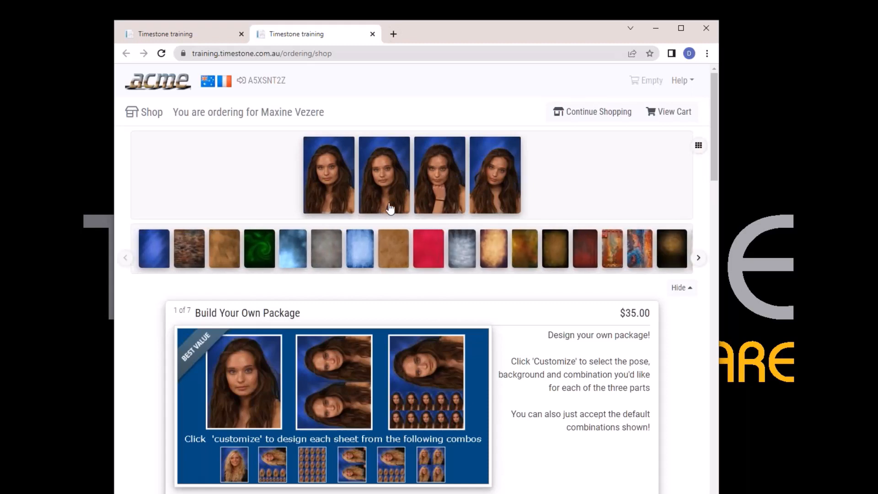
pyautogui.click(664, 26)
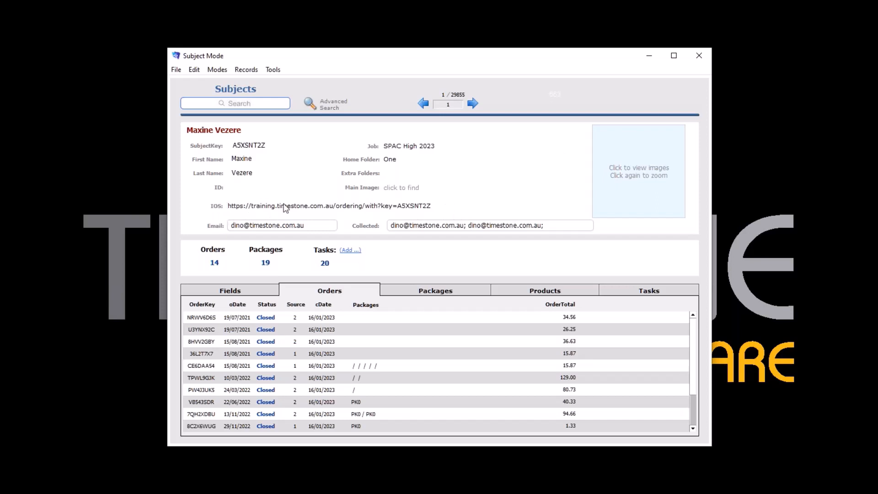
# Review the IOS address in the company information and close it
pyautogui.click(176, 69)
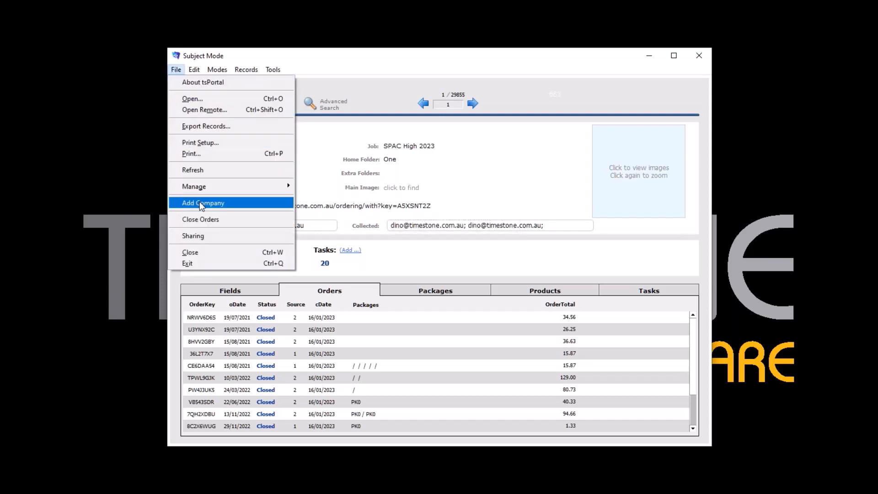
pyautogui.click(199, 202)
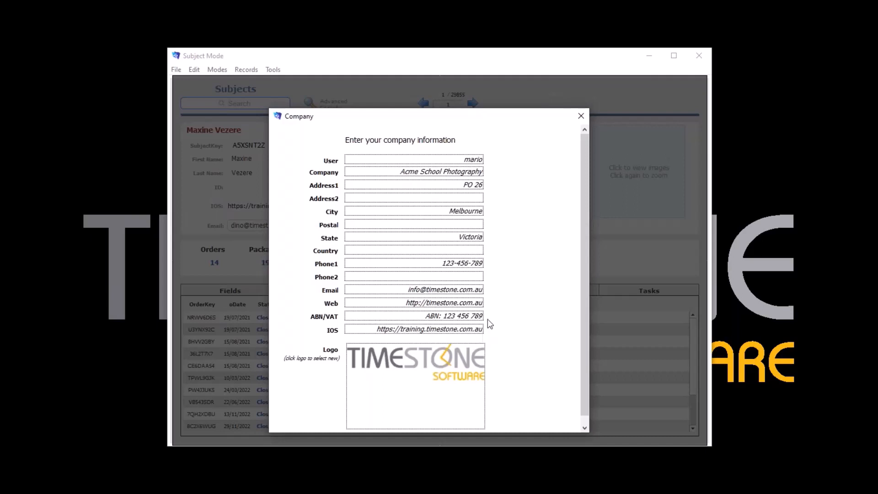
pyautogui.click(580, 118)
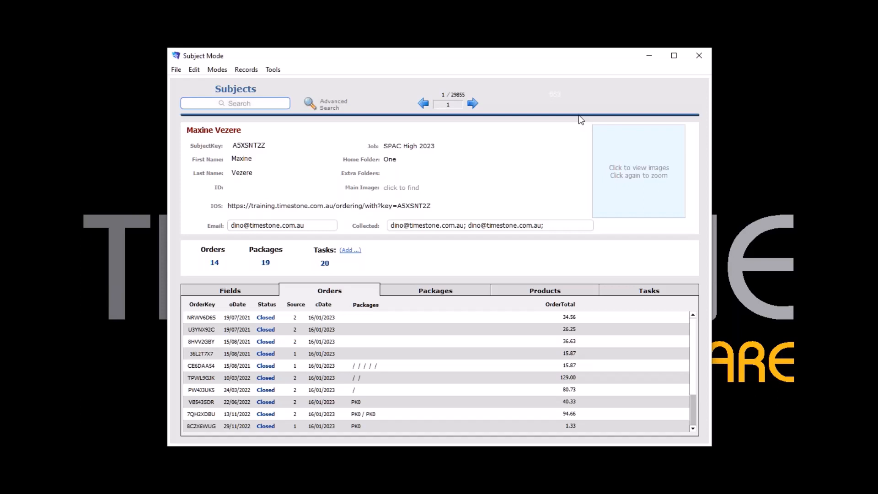
# Switch to the jobs and find the job matching "st ybard"
pyautogui.click(211, 71)
pyautogui.click(228, 93)
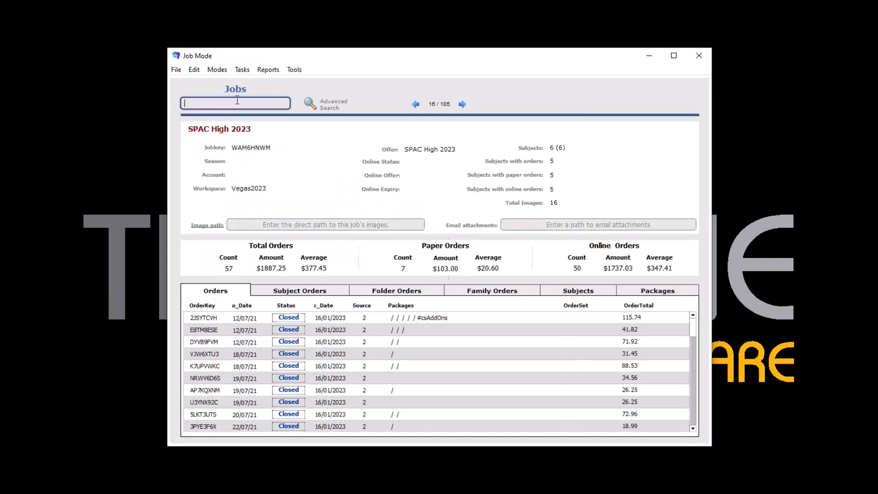
pyautogui.write('st ynard')
pyautogui.press('Return')
pyautogui.press('Return')
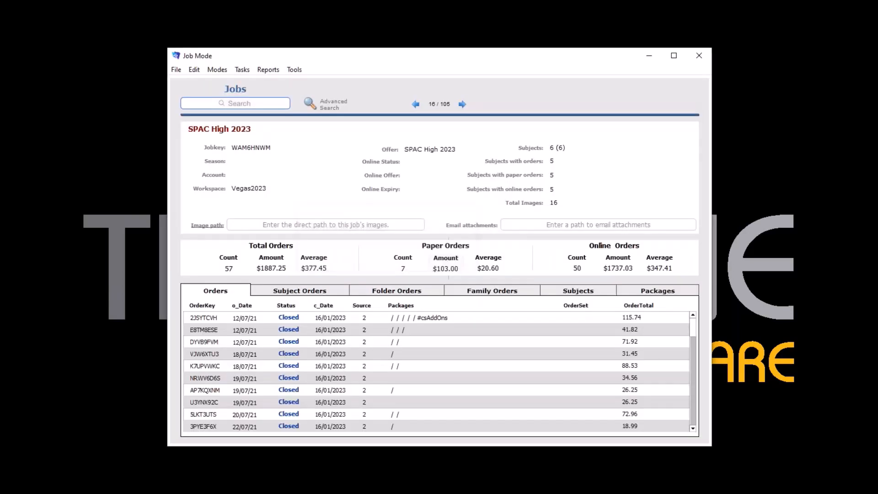
pyautogui.write('st ybard')
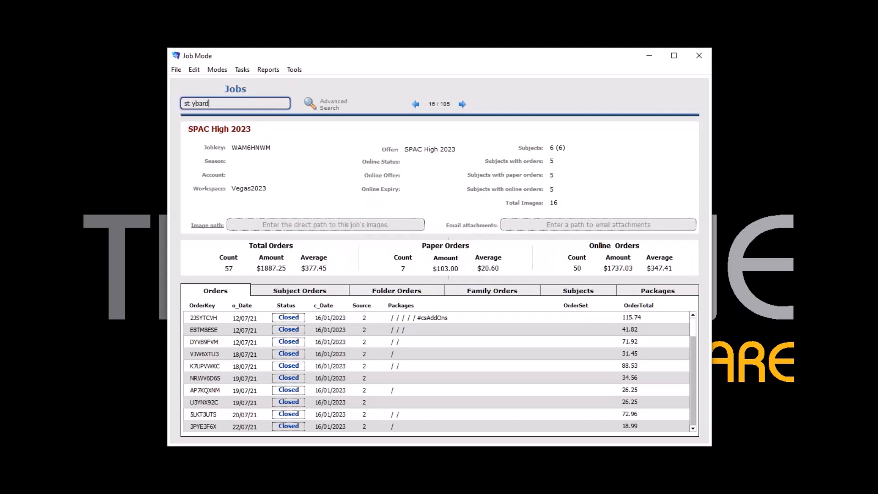
pyautogui.press('Return')
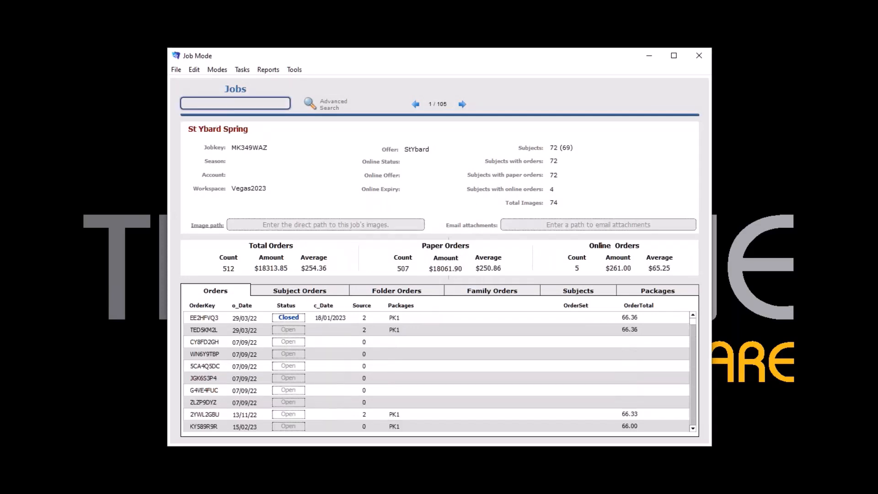
# Generate the Job Summary report for St Ybard Spring and save it as Untitled.pdf on the Desktop, replacing the existing file
pyautogui.click(278, 70)
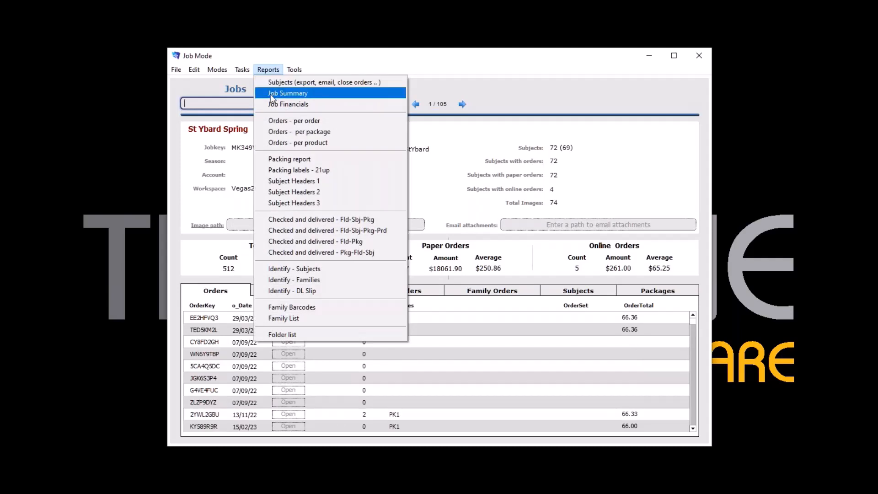
pyautogui.click(375, 93)
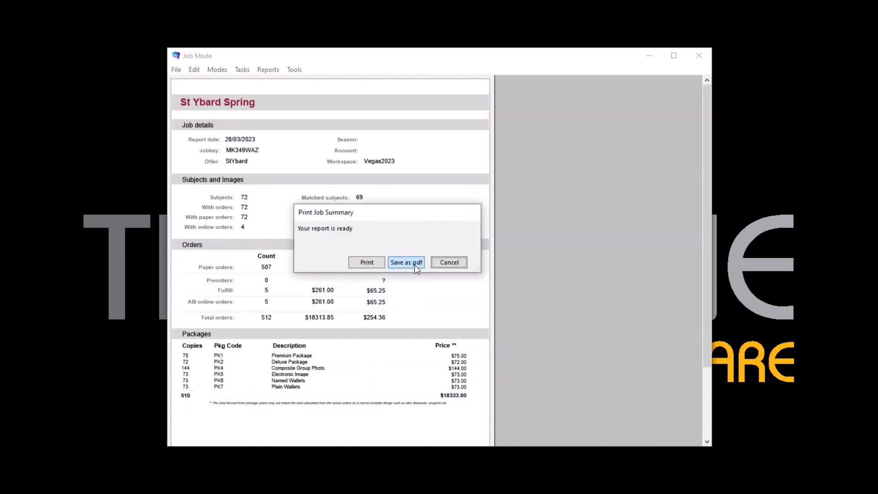
pyautogui.click(414, 262)
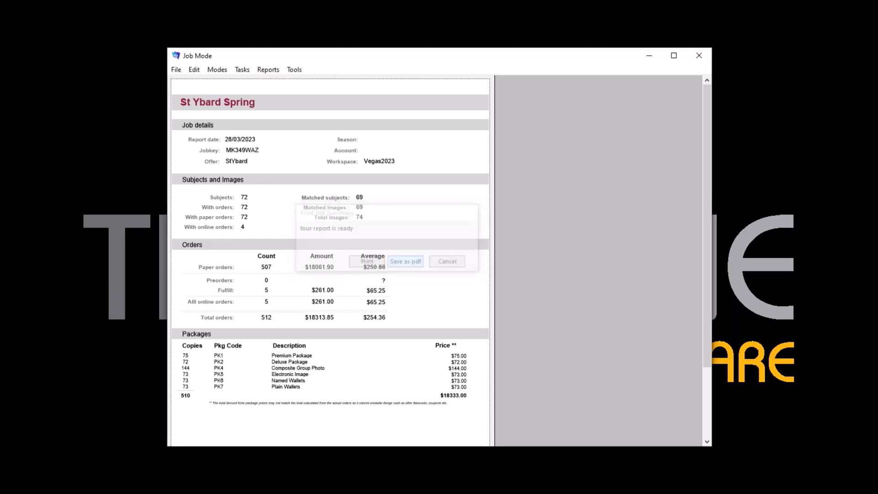
pyautogui.click(409, 365)
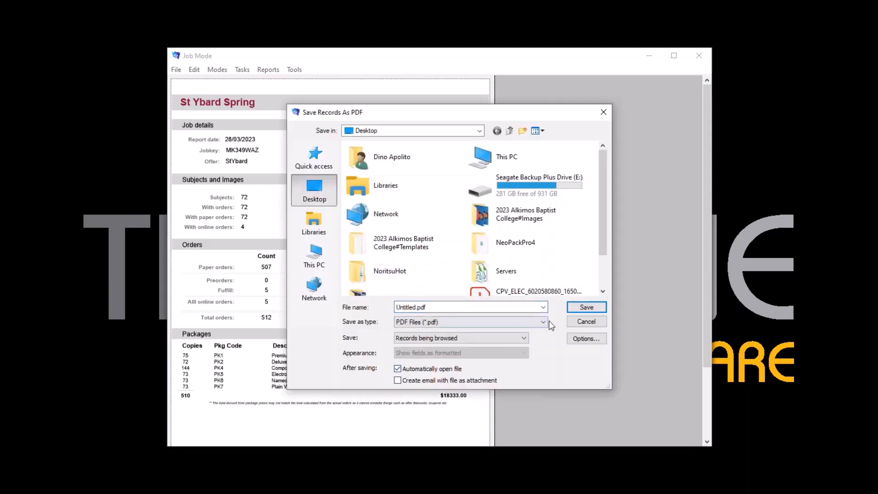
pyautogui.click(586, 308)
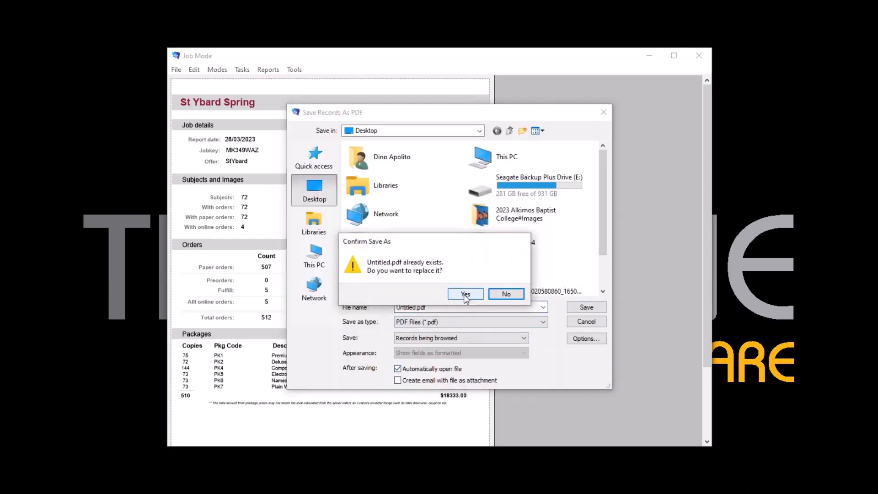
pyautogui.click(465, 294)
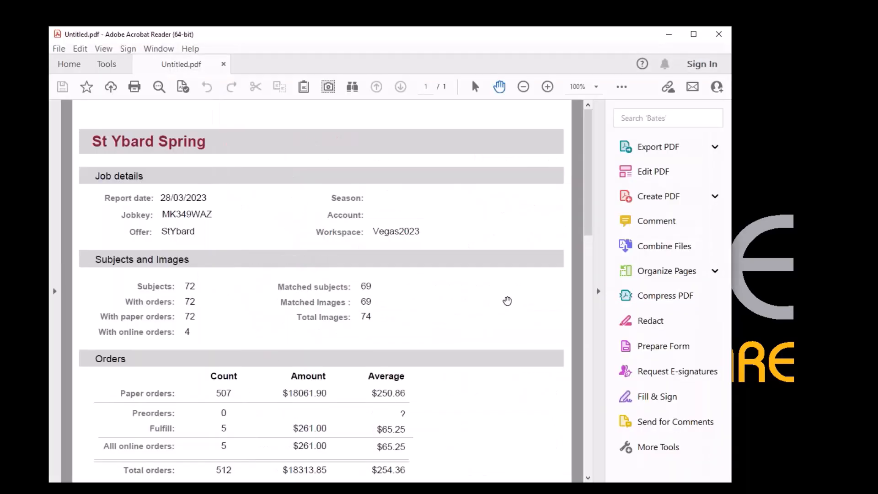
# Examine the job details, subject, order and package sections of the St Ybard Spring summary PDF and close it
pyautogui.click(598, 291)
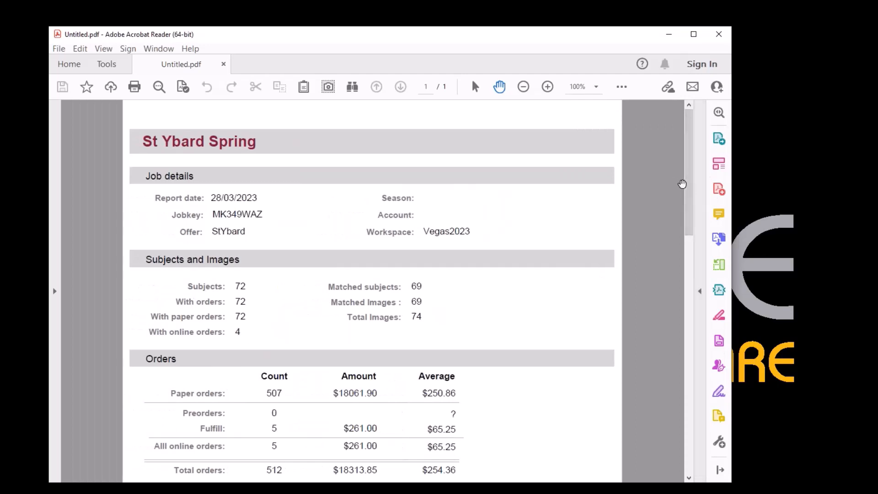
pyautogui.moveTo(688, 187); pyautogui.dragTo(675, 436)
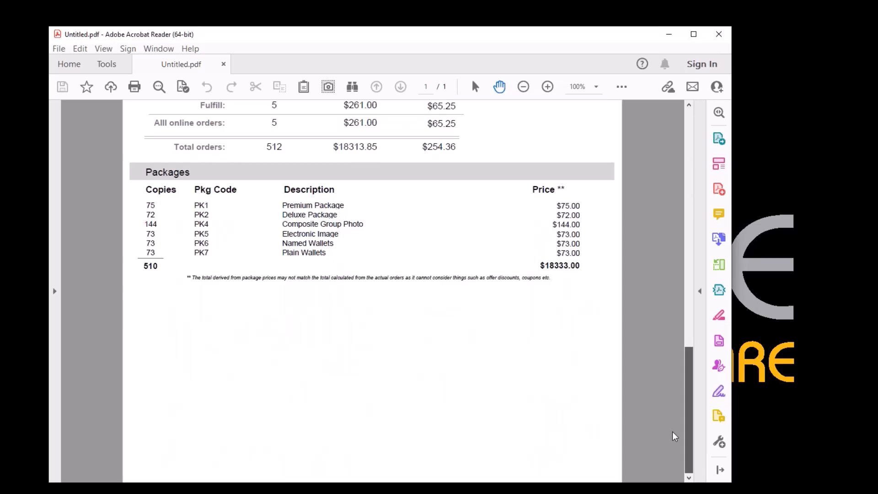
pyautogui.moveTo(672, 432); pyautogui.dragTo(686, 307)
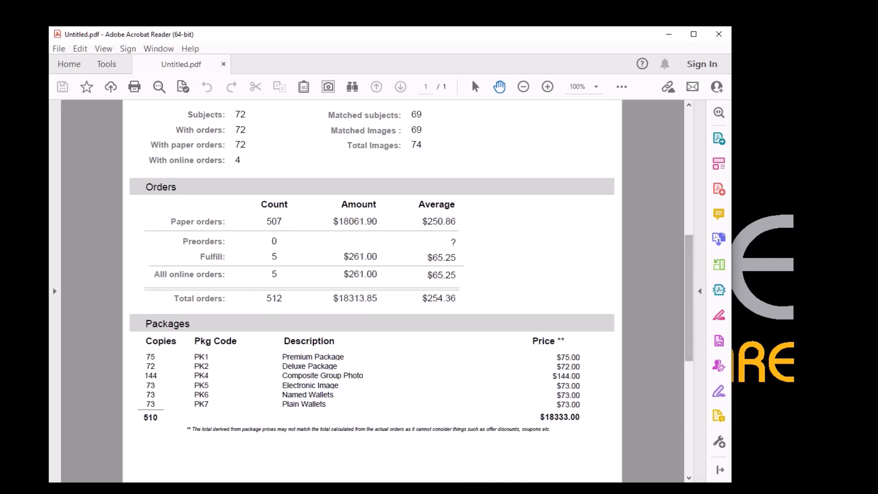
pyautogui.scroll(5, 379, 214)
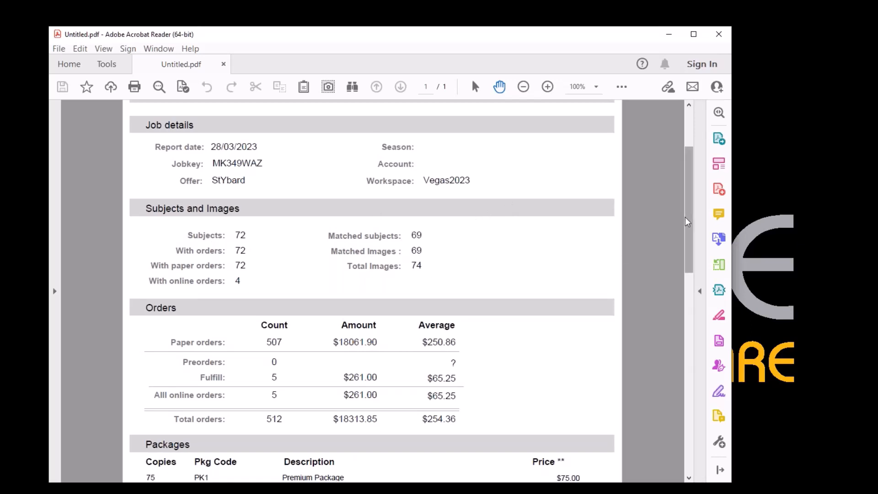
pyautogui.moveTo(686, 226); pyautogui.dragTo(680, 305)
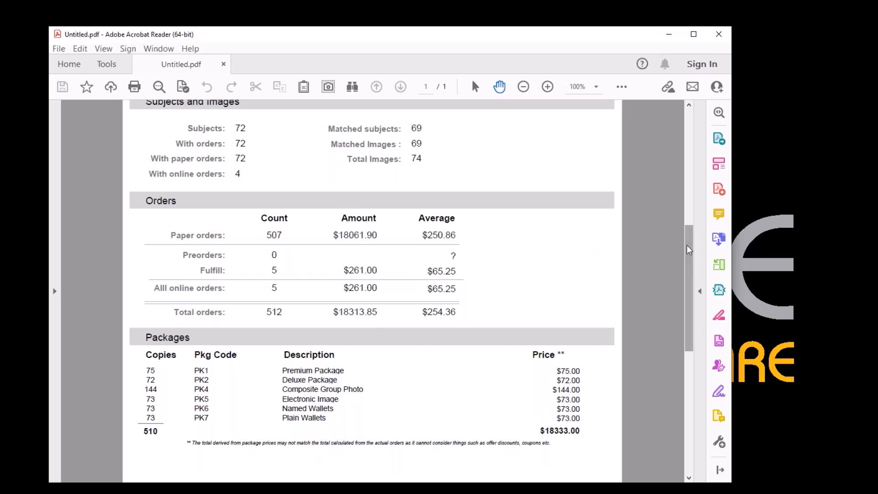
pyautogui.scroll(-3, 689, 251)
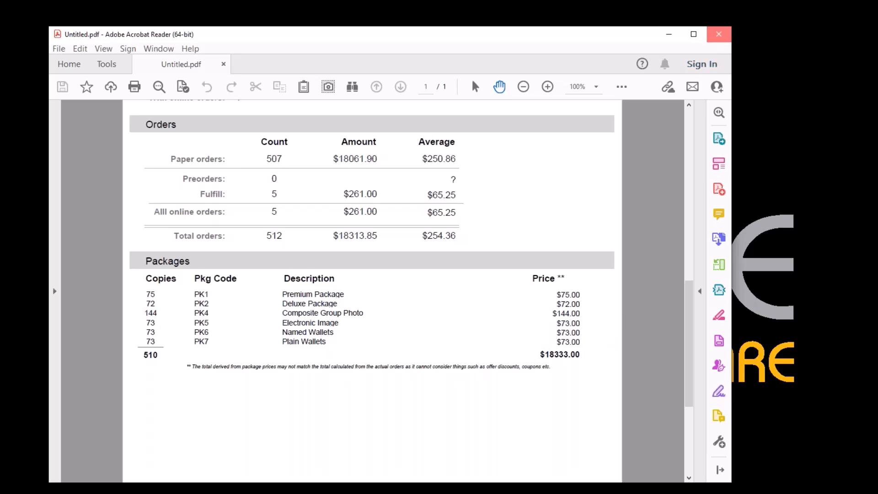
pyautogui.click(719, 34)
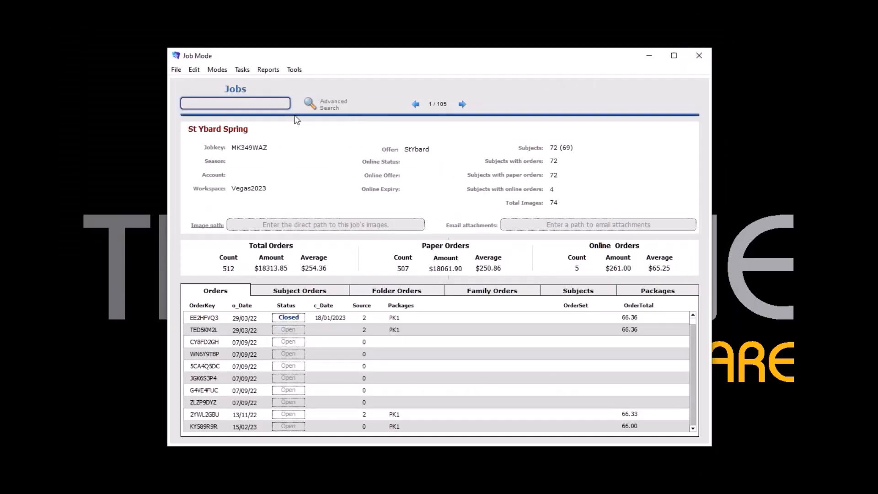
# Find the job matching "wilcox" and open its Folder list report
pyautogui.write('wilcox')
pyautogui.press('Return')
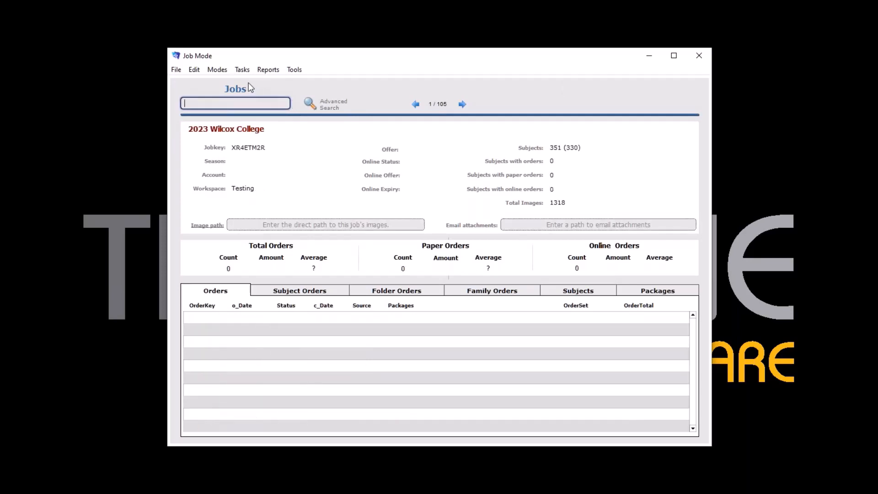
pyautogui.click(267, 72)
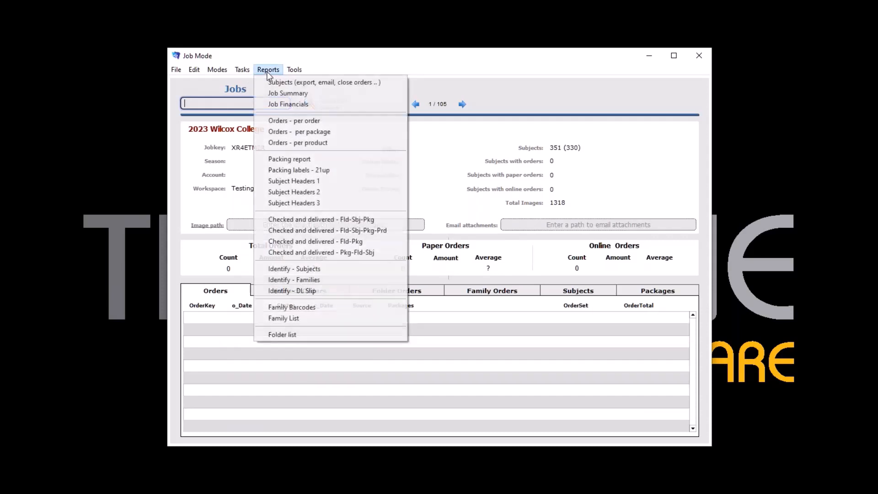
pyautogui.click(298, 335)
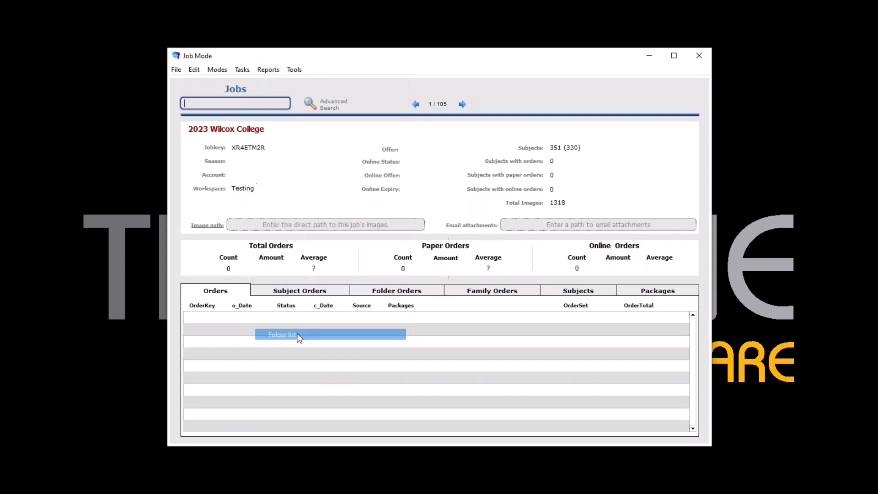
# Examine the folder name and parent of the Y01&2 folder for 2023 Wilcox College, and close the folder list
pyautogui.moveTo(436, 163); pyautogui.dragTo(441, 61)
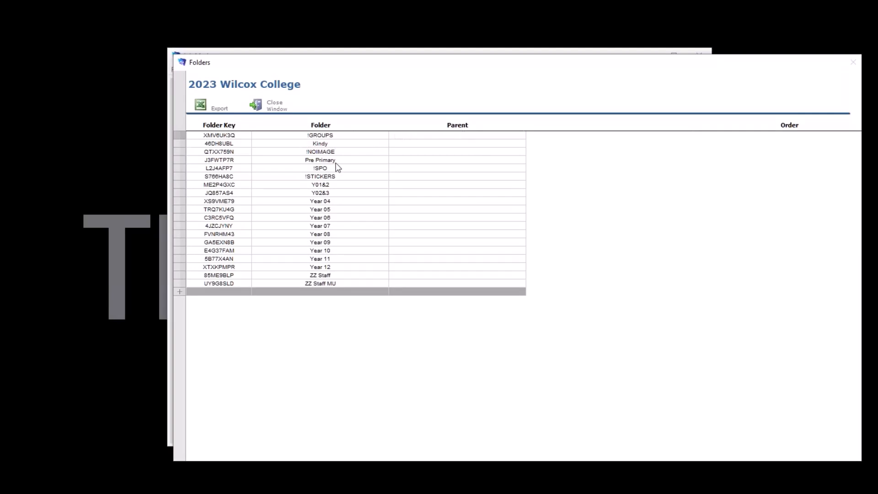
pyautogui.click(320, 187)
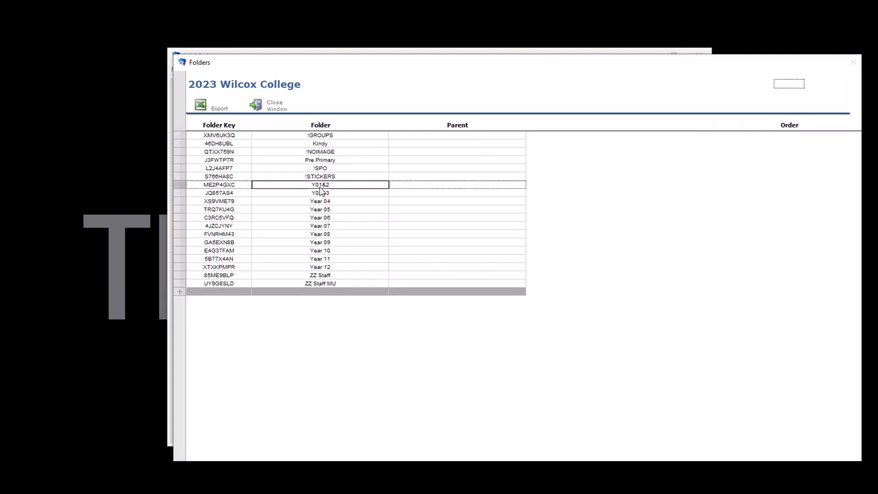
pyautogui.click(446, 185)
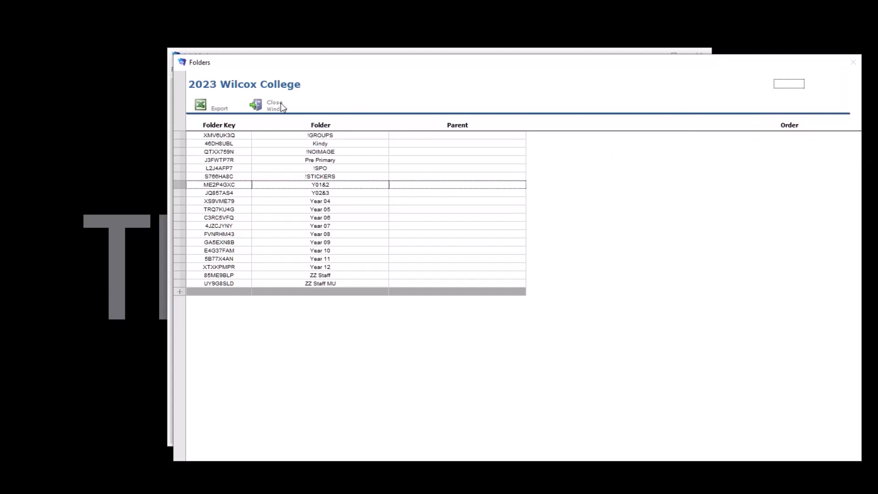
pyautogui.click(274, 105)
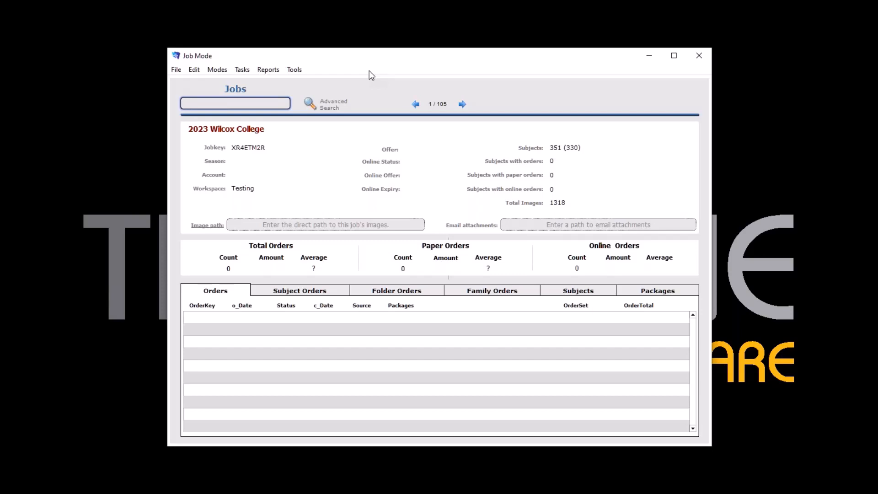
# Switch to the orders and set the status of the displayed St Ybard Spring order to Closed
pyautogui.click(218, 70)
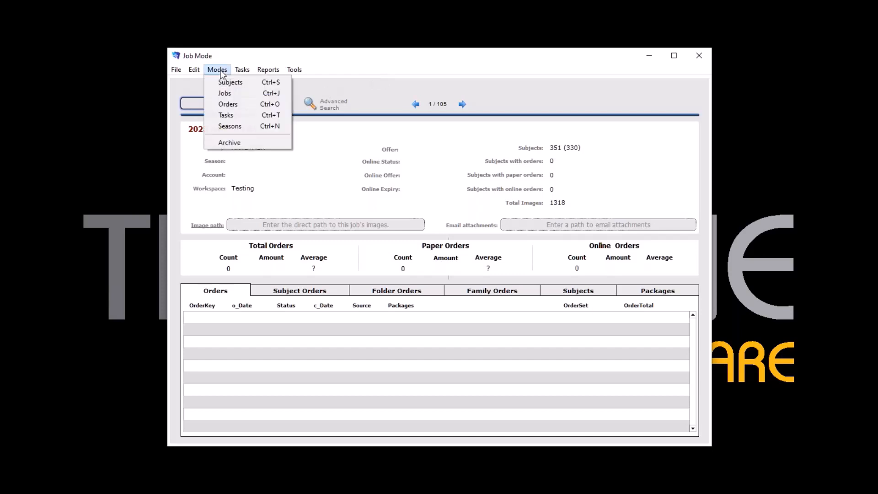
pyautogui.click(228, 105)
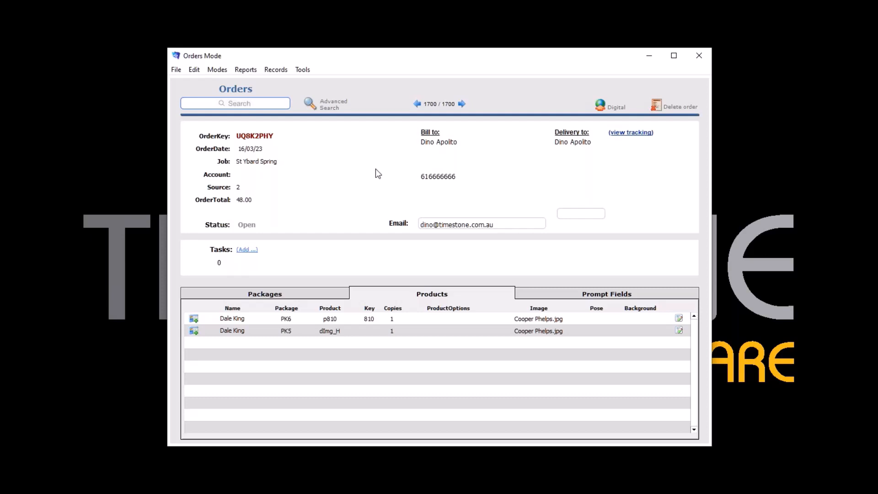
pyautogui.click(251, 230)
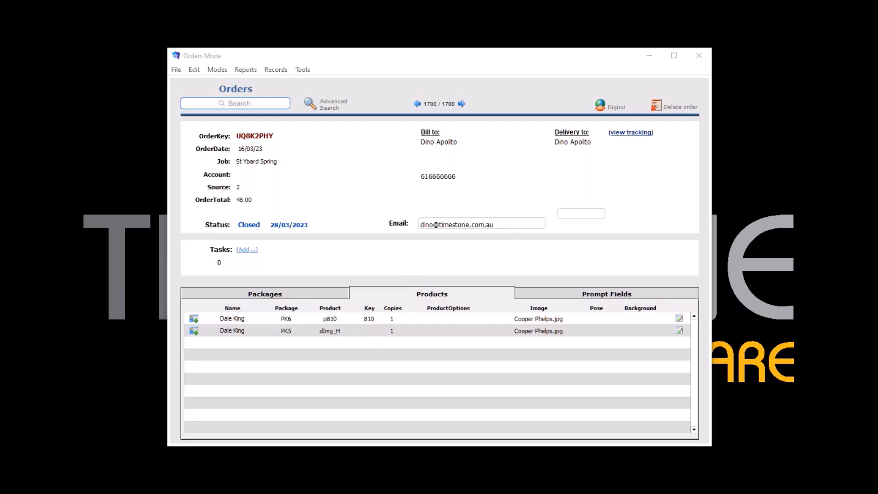
# Copy the first order key marked (notes) from Keys.txt in Notepad and find that order in tsPortal
pyautogui.hotkey('alt', 'Tab')
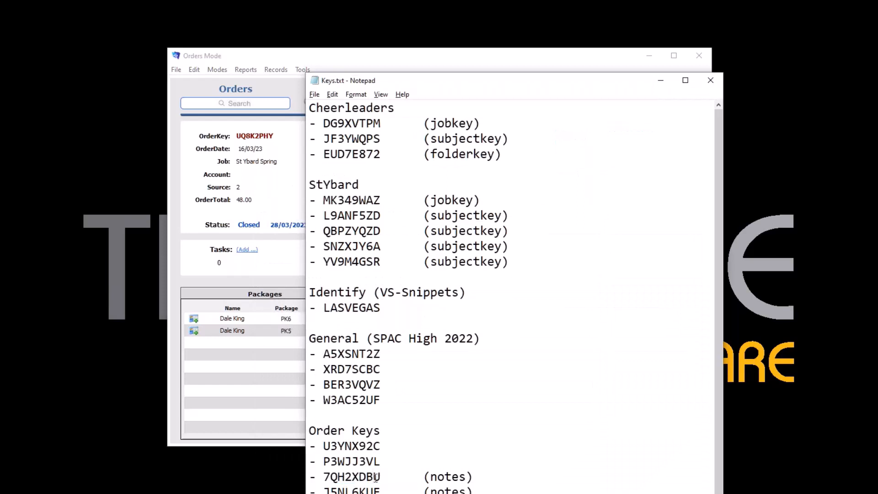
pyautogui.moveTo(381, 476); pyautogui.dragTo(324, 481)
pyautogui.hotkey('ctrl', 'c')
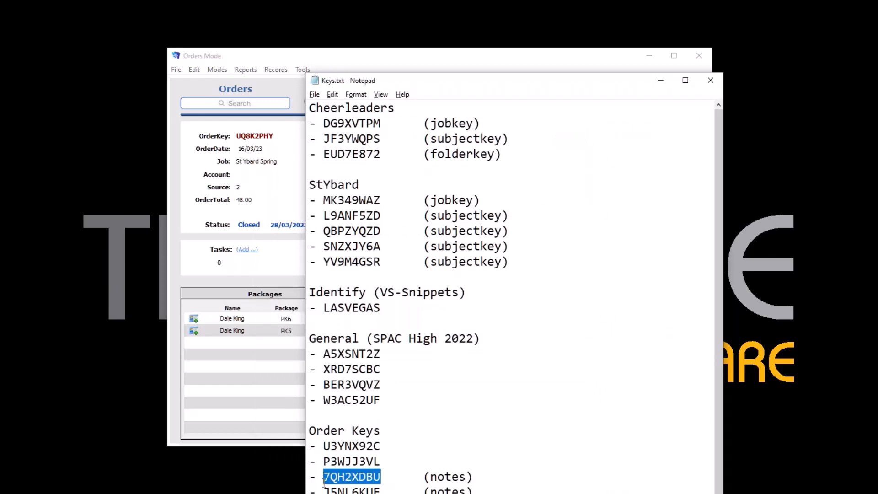
pyautogui.click(252, 102)
pyautogui.hotkey('ctrl', 'v')
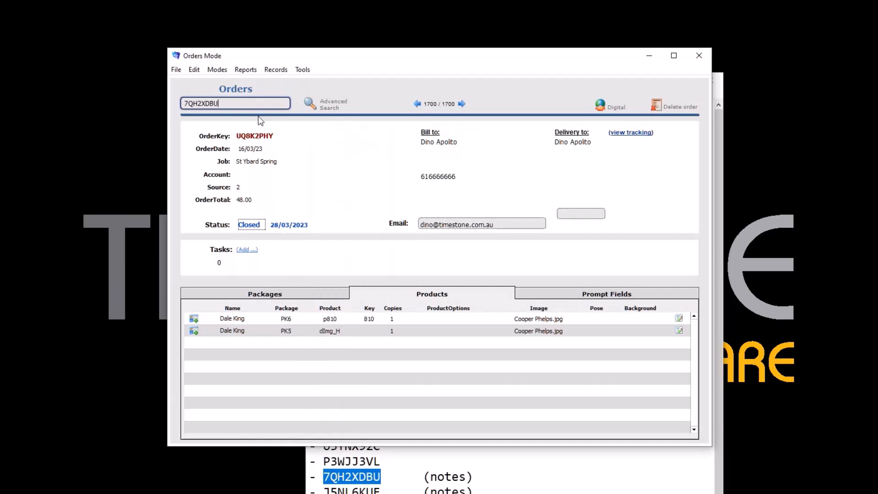
pyautogui.press('Return')
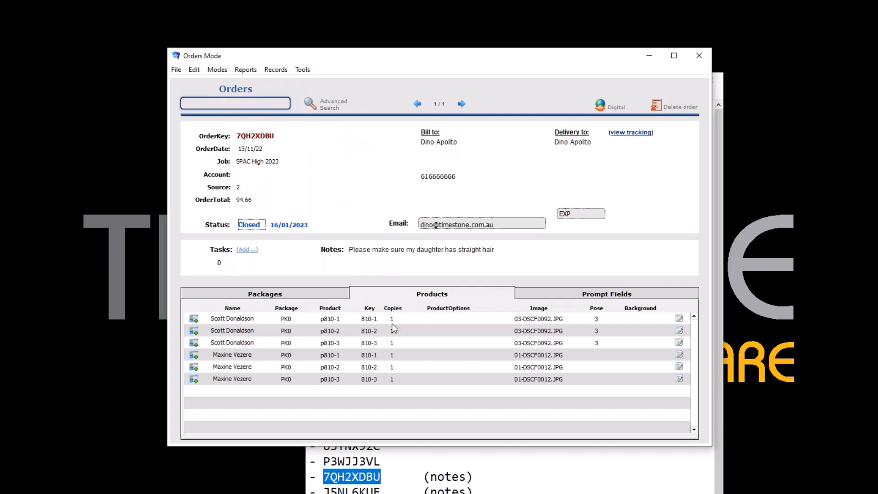
# Copy the second order key marked (notes) from Keys.txt, find that order in tsPortal, and minimize Notepad
pyautogui.doubleClick(346, 491)
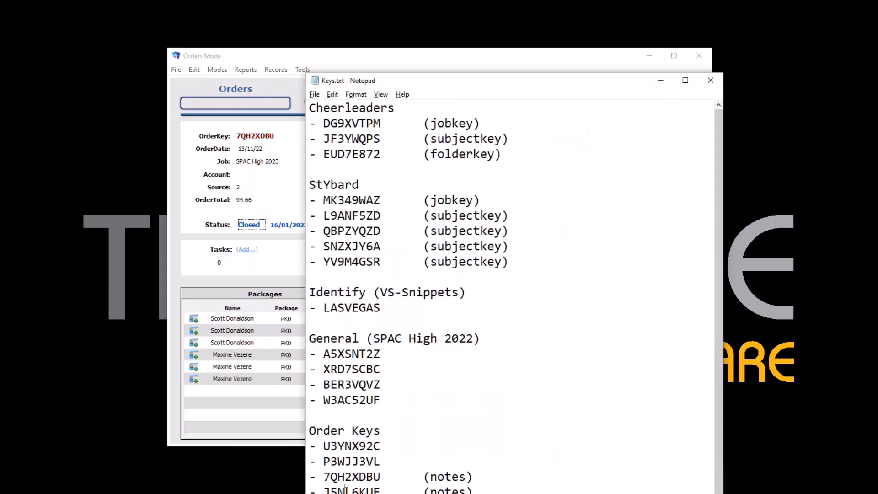
pyautogui.click(381, 490)
pyautogui.moveTo(382, 490); pyautogui.dragTo(324, 488)
pyautogui.hotkey('ctrl', 'c')
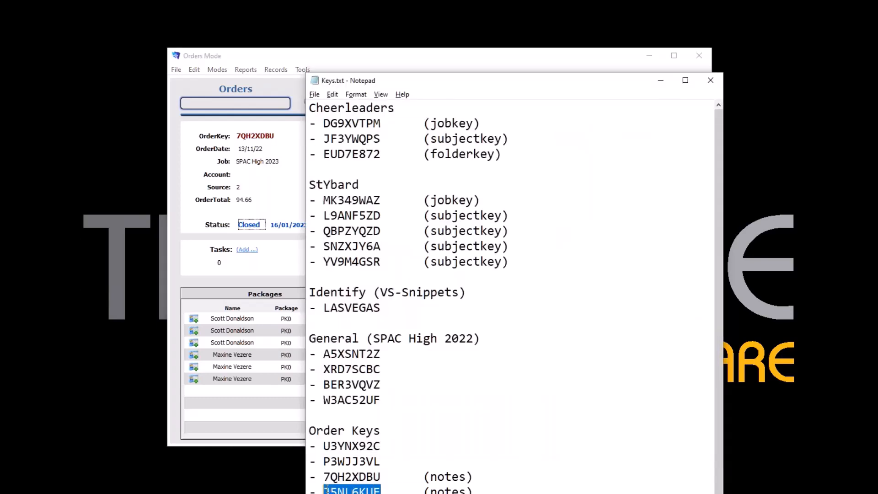
pyautogui.click(252, 104)
pyautogui.hotkey('ctrl', 'v')
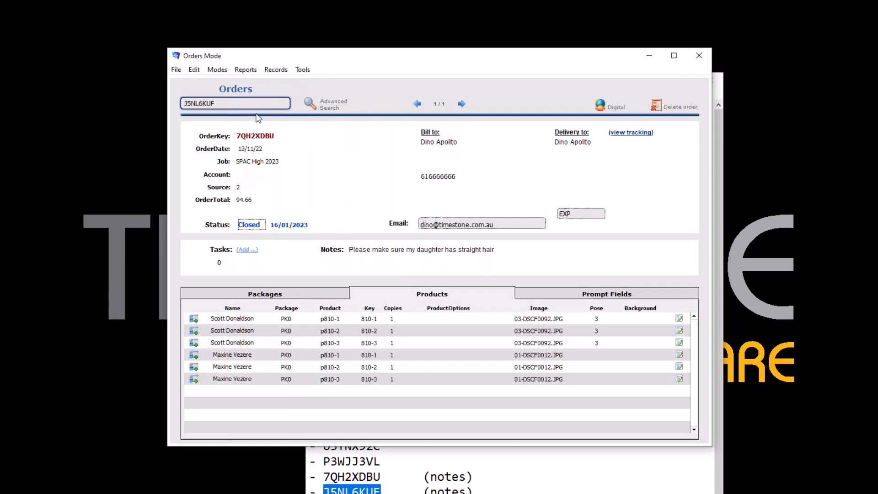
pyautogui.press('Return')
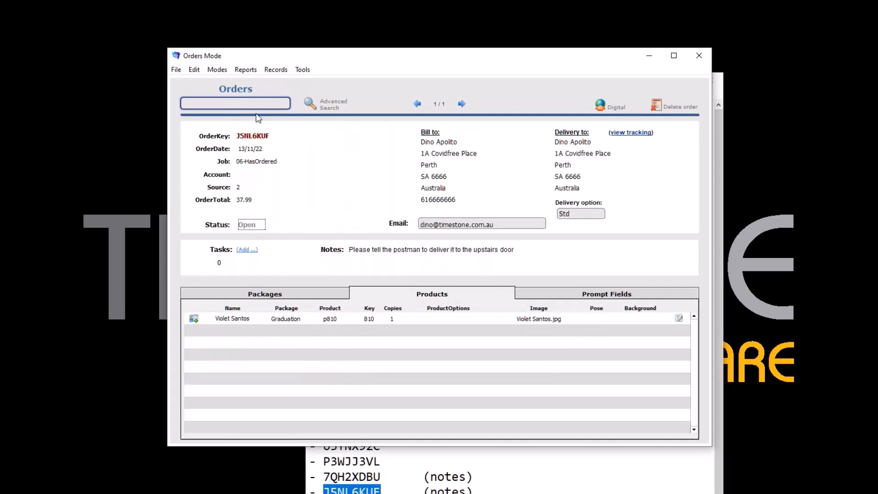
pyautogui.click(584, 480)
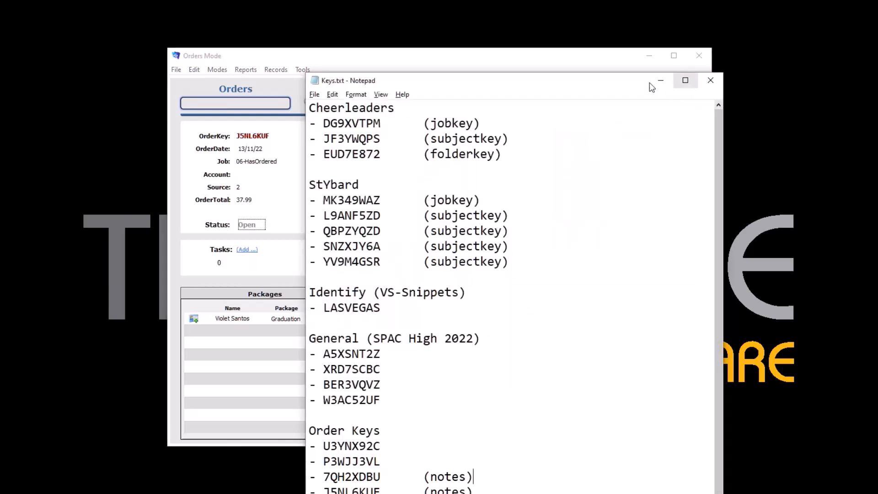
pyautogui.click(666, 80)
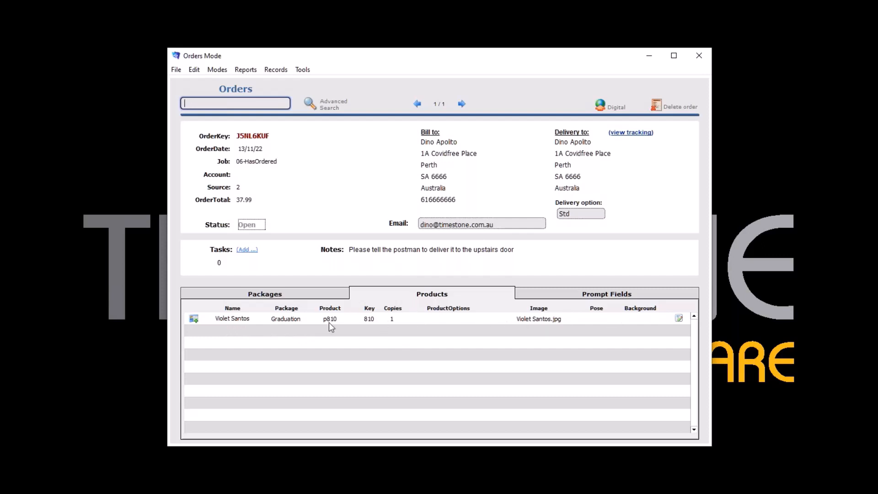
# Open the product options of the order's p810 product, preview its replacement image, and cancel without changes
pyautogui.click(679, 319)
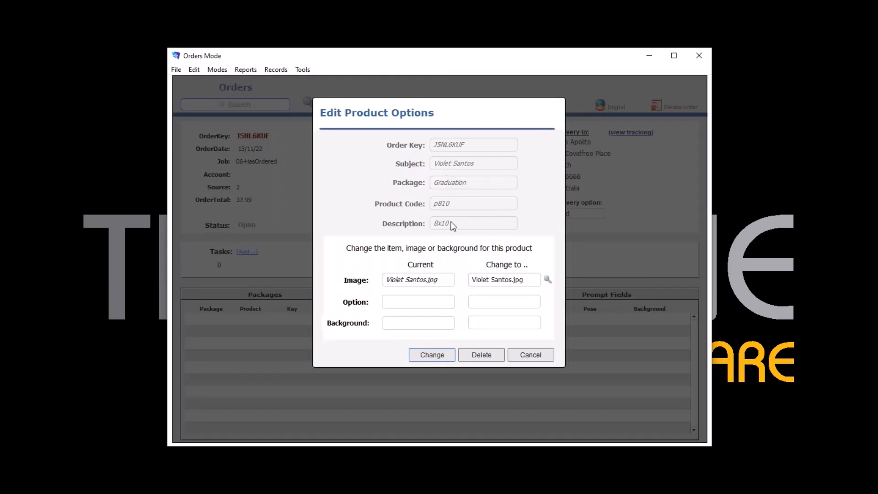
pyautogui.click(515, 285)
pyautogui.click(542, 260)
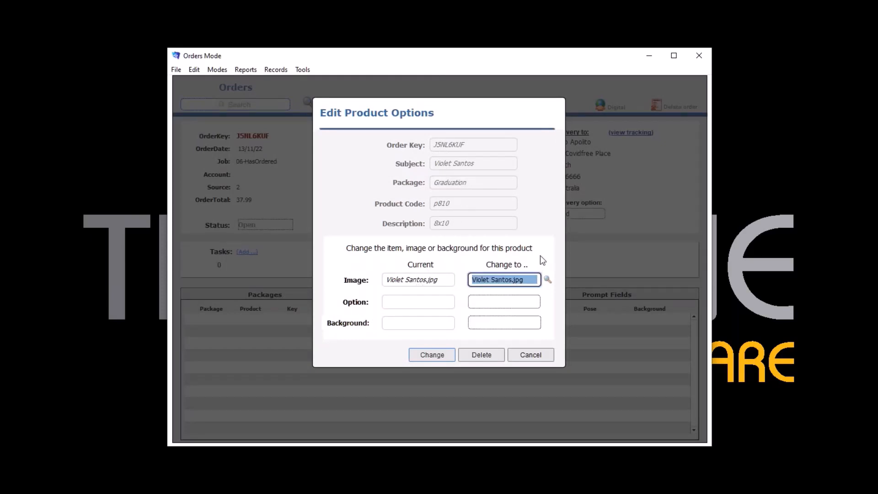
pyautogui.click(547, 282)
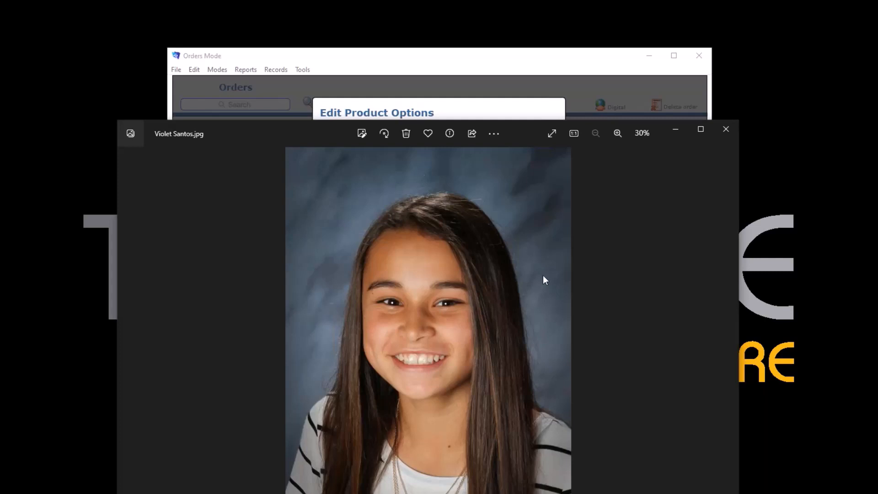
pyautogui.click(724, 133)
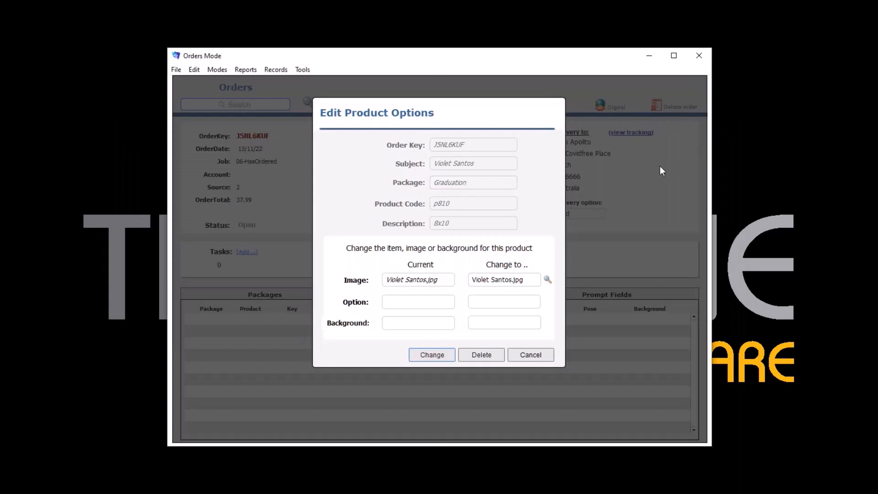
pyautogui.click(530, 356)
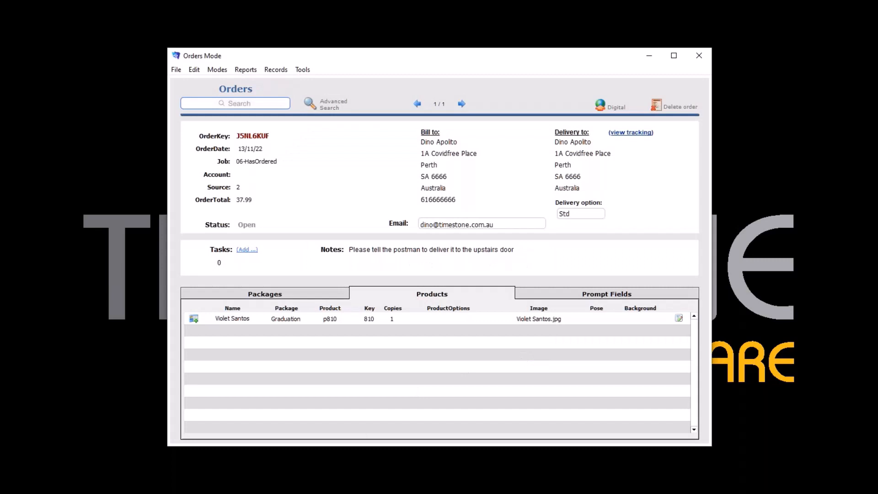
# Copy the third General (SPAC High 2022) key from Keys.txt in Notepad, find that subject in tsPortal, and open the subject's 36.63 order
pyautogui.click(371, 493)
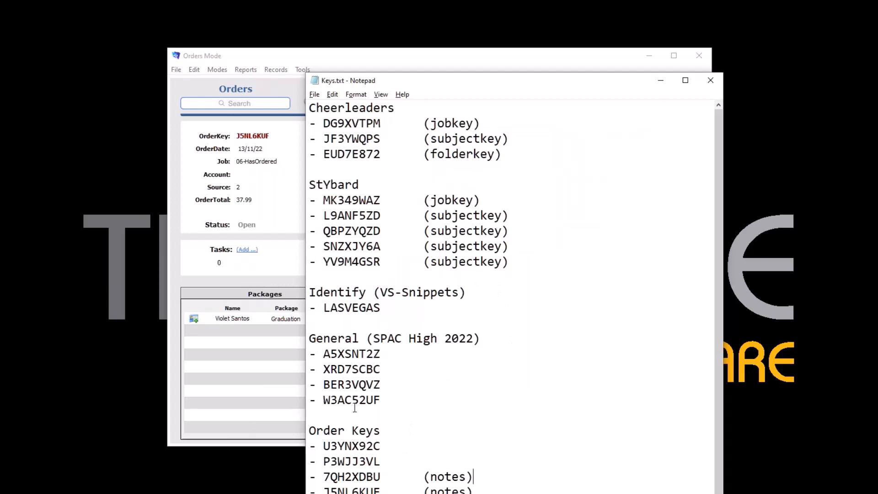
pyautogui.doubleClick(365, 384)
pyautogui.hotkey('ctrl', 'c')
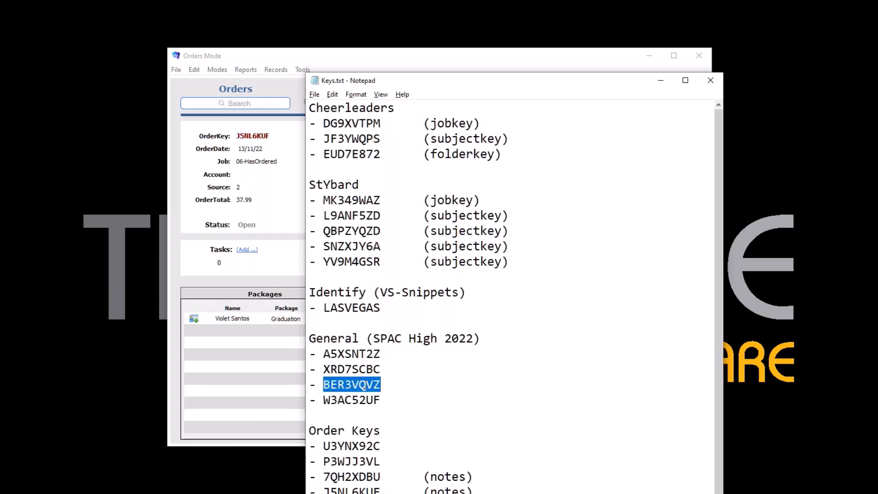
pyautogui.click(660, 83)
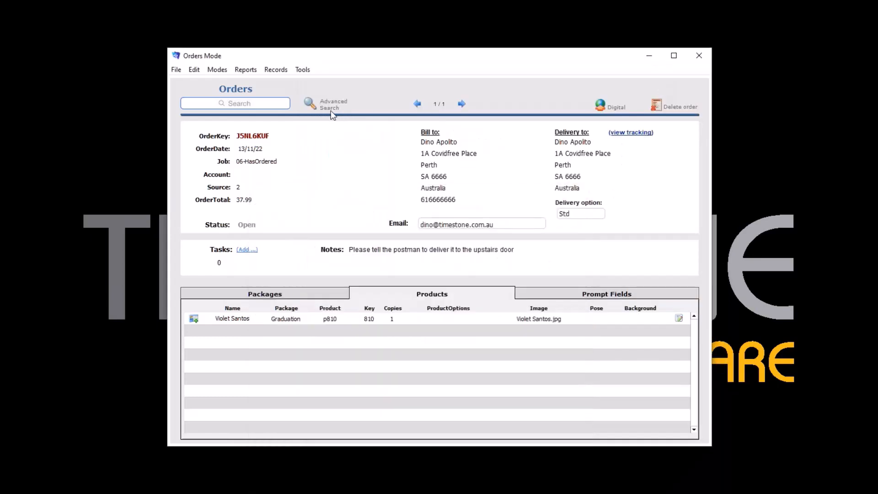
pyautogui.click(330, 110)
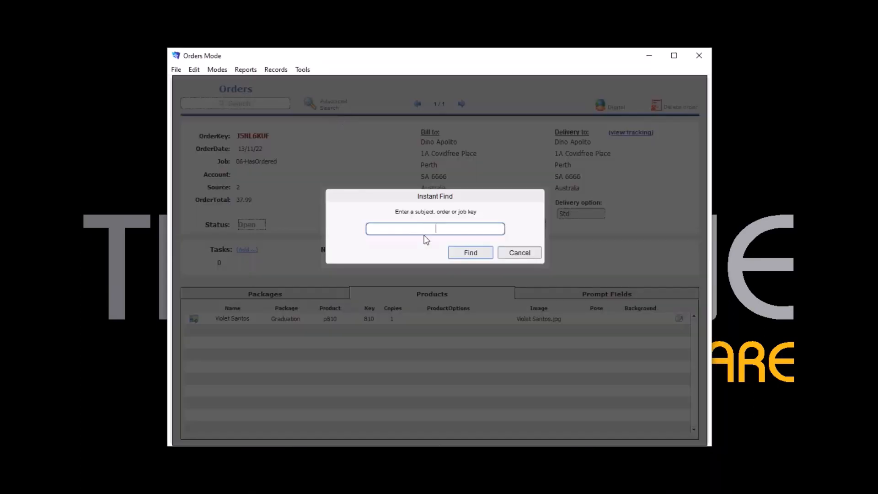
pyautogui.hotkey('ctrl', 'v')
pyautogui.click(468, 253)
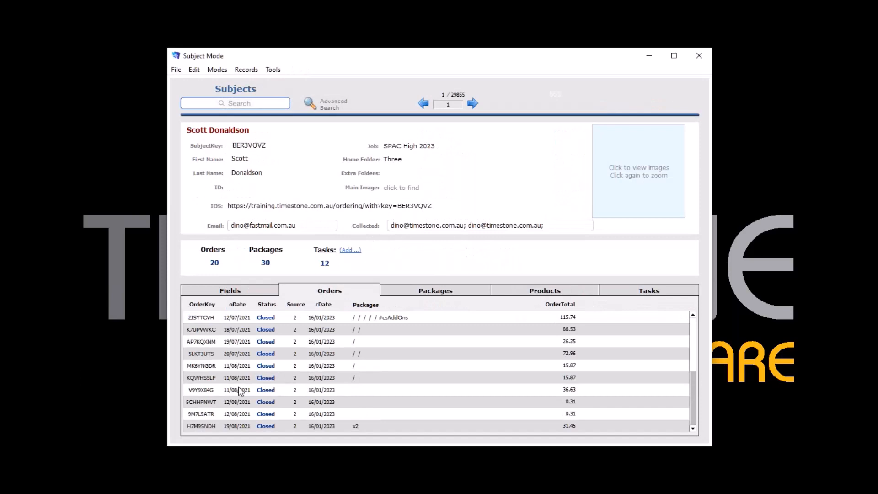
pyautogui.click(201, 391)
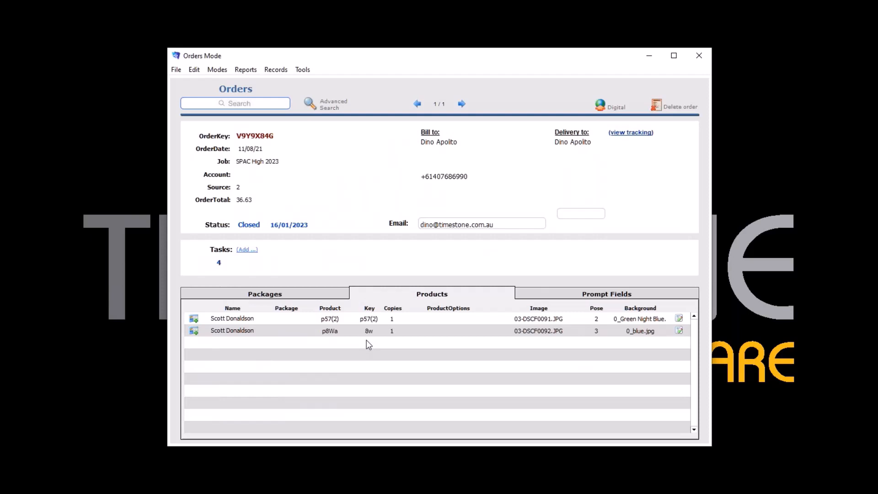
# In the product options of the order's p57(2) product, choose 03-DSCF0090.JPG as the replacement image and preview it
pyautogui.click(679, 319)
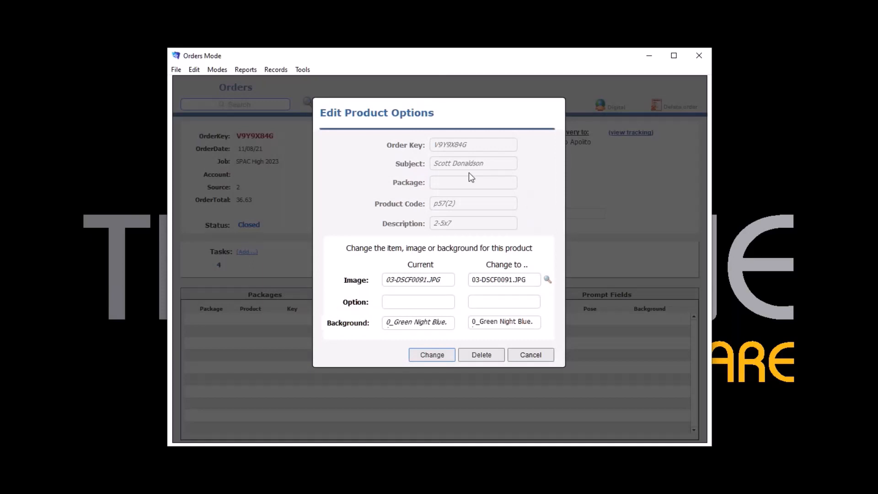
pyautogui.click(527, 283)
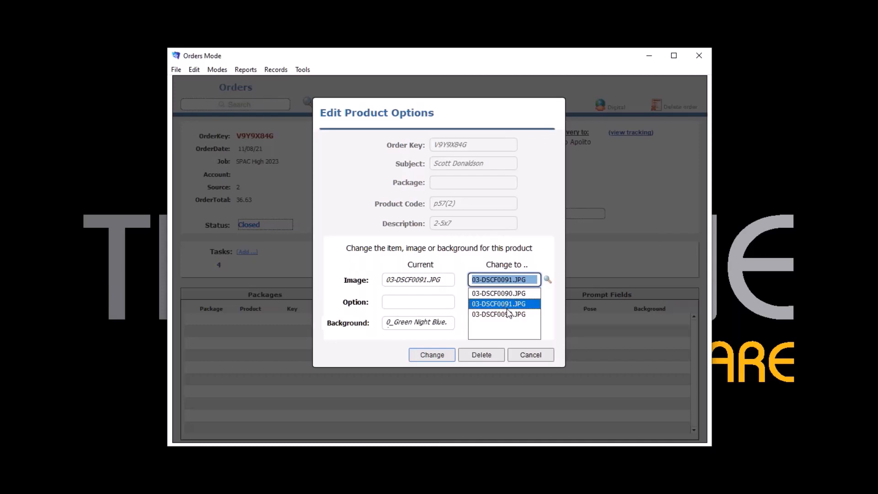
pyautogui.click(550, 264)
pyautogui.click(522, 282)
pyautogui.click(535, 293)
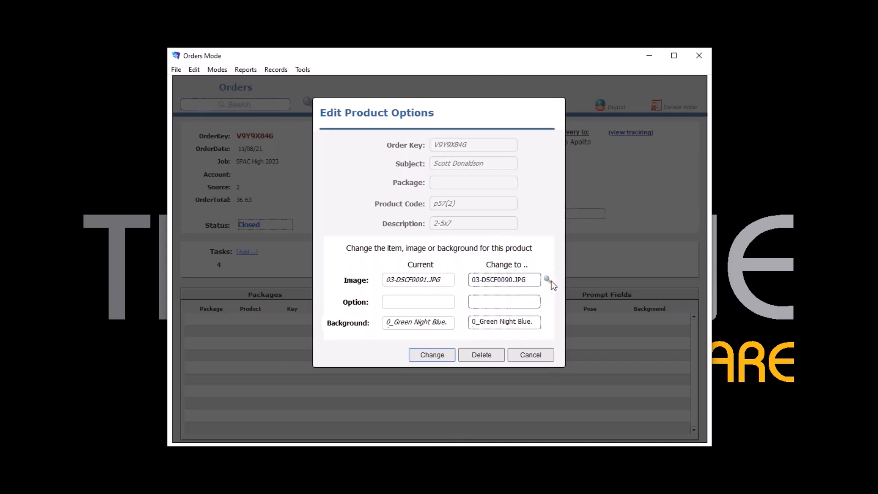
pyautogui.click(548, 280)
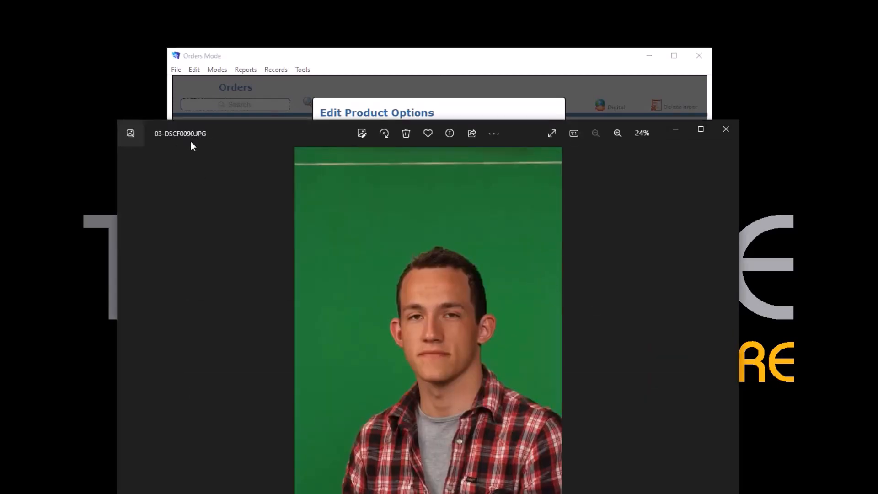
pyautogui.click(726, 132)
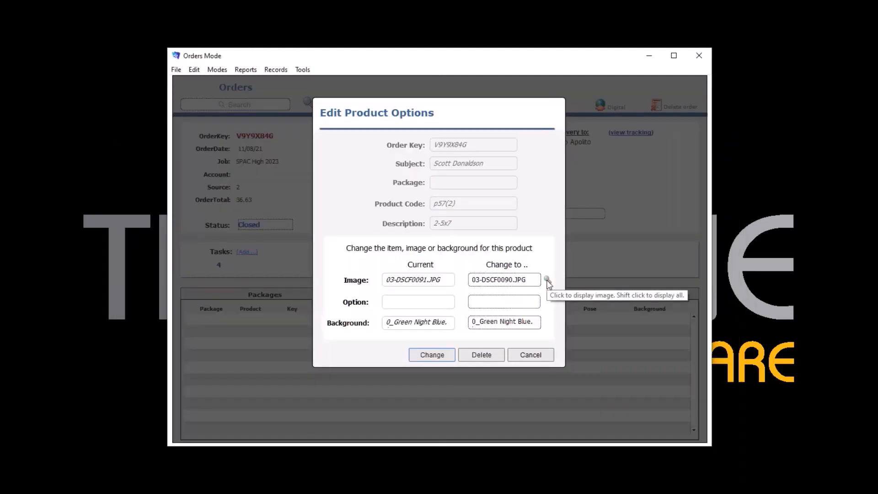
# Display all of the subject's images at once, move the image windows apart to compare them, and close them all
pyautogui.click(547, 280)
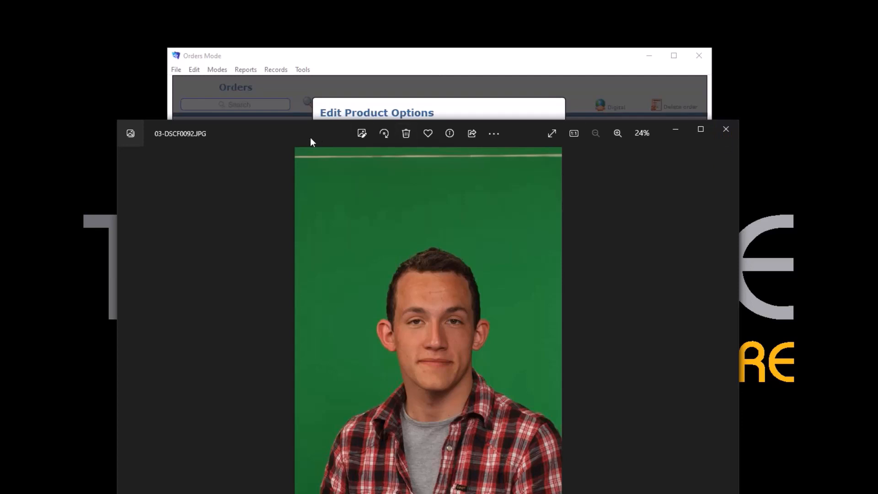
pyautogui.moveTo(310, 137); pyautogui.dragTo(637, 291)
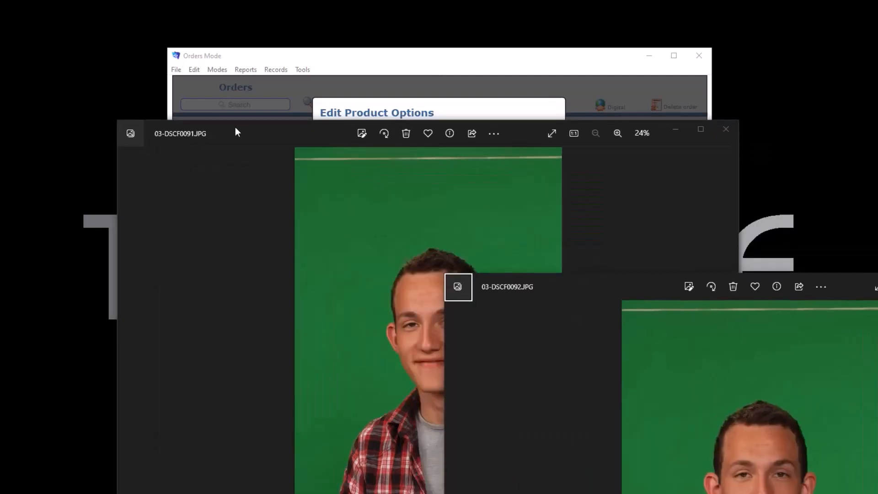
pyautogui.moveTo(235, 128); pyautogui.dragTo(0, 318)
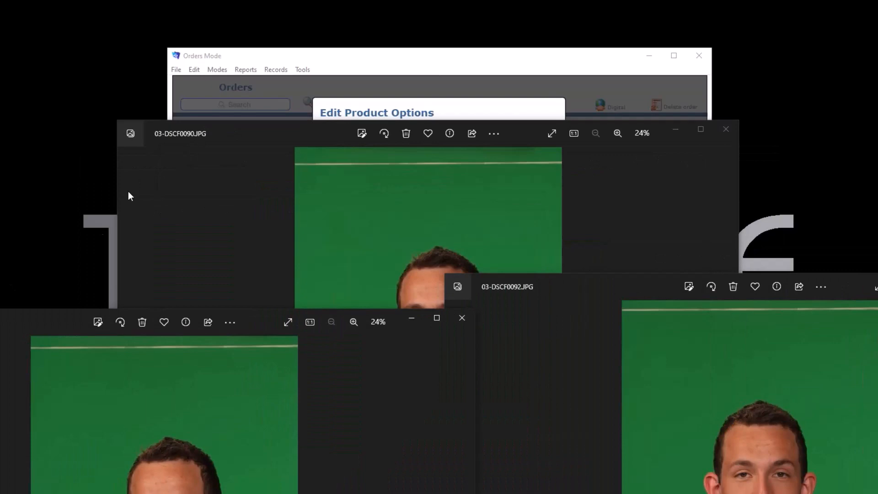
pyautogui.click(256, 133)
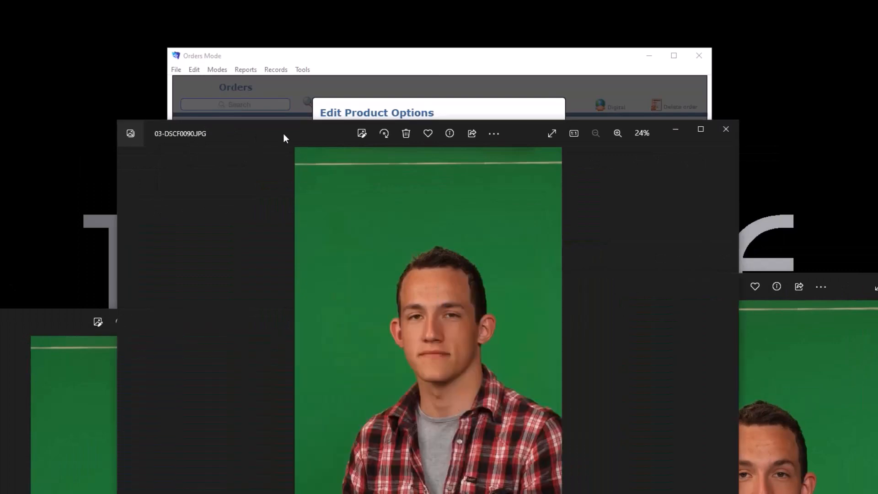
pyautogui.click(731, 127)
pyautogui.click(461, 320)
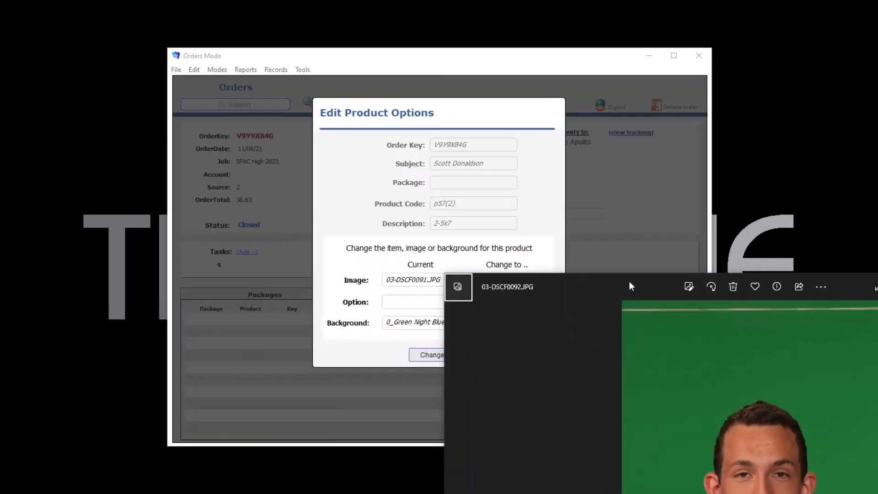
pyautogui.moveTo(629, 287); pyautogui.dragTo(410, 164)
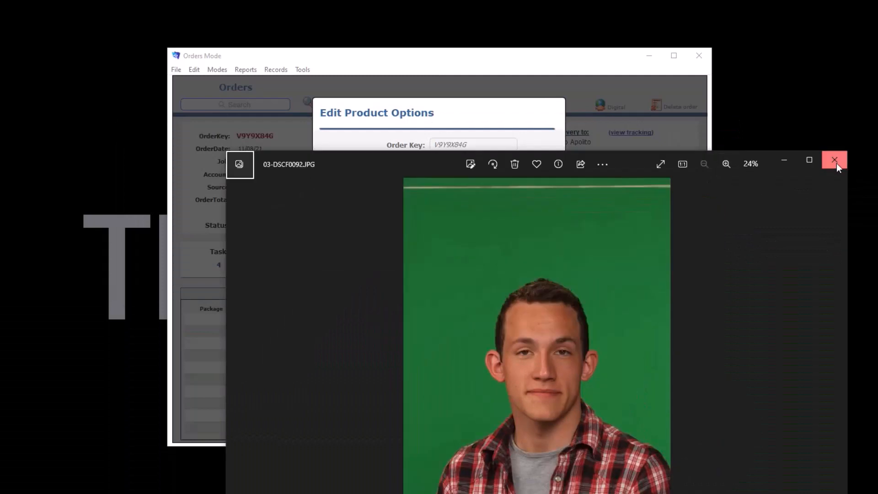
pyautogui.click(835, 161)
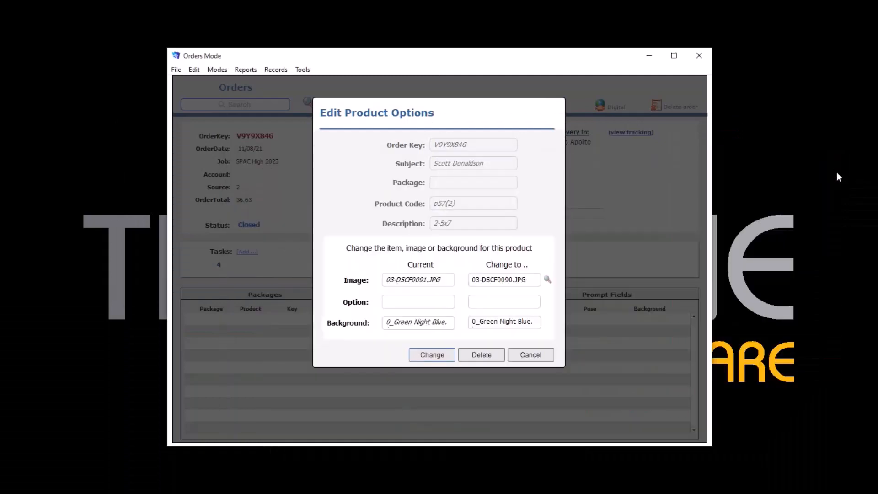
# Change the p57(2) product's replacement image to 03-DSCF0092.JPG, preview it, and close the preview
pyautogui.click(534, 280)
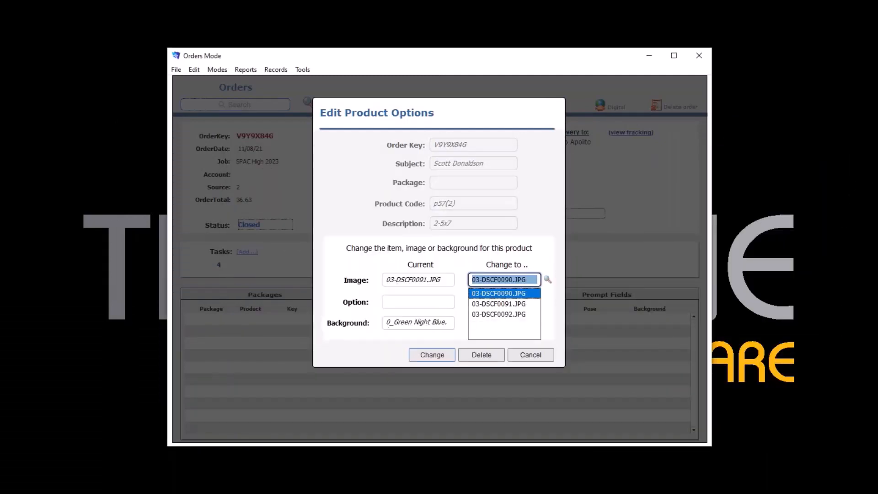
pyautogui.click(516, 314)
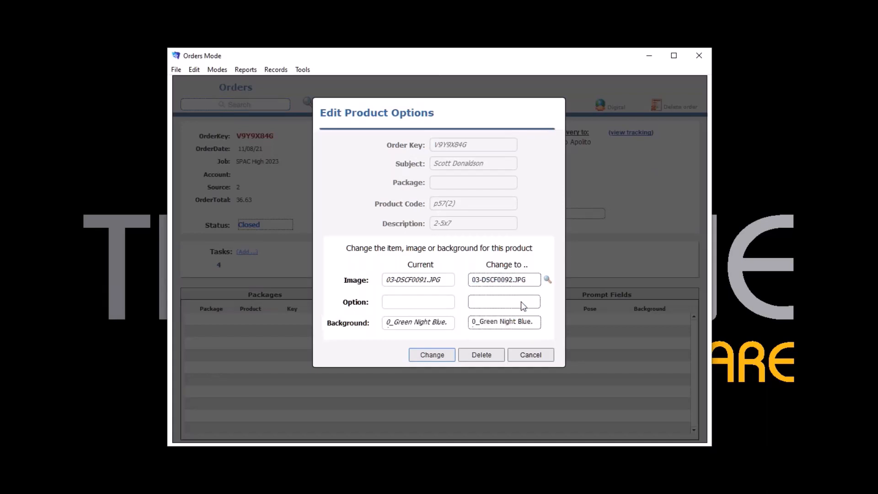
pyautogui.click(548, 279)
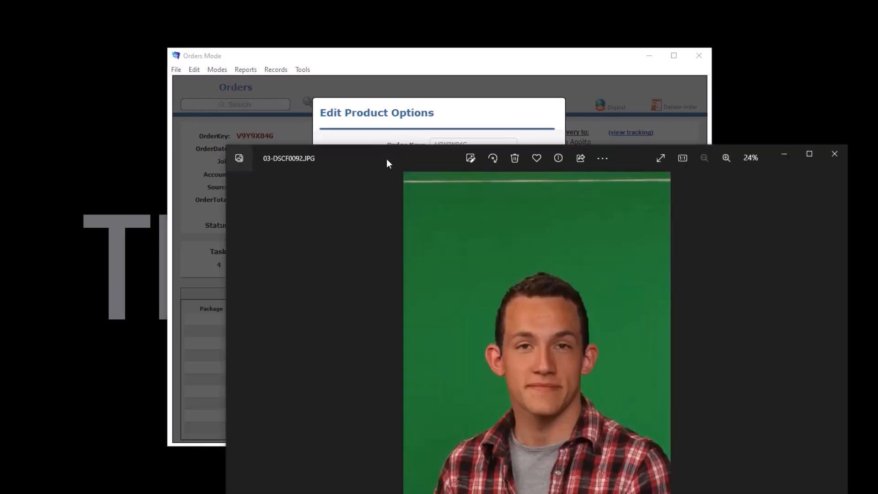
pyautogui.moveTo(388, 154); pyautogui.dragTo(305, 78)
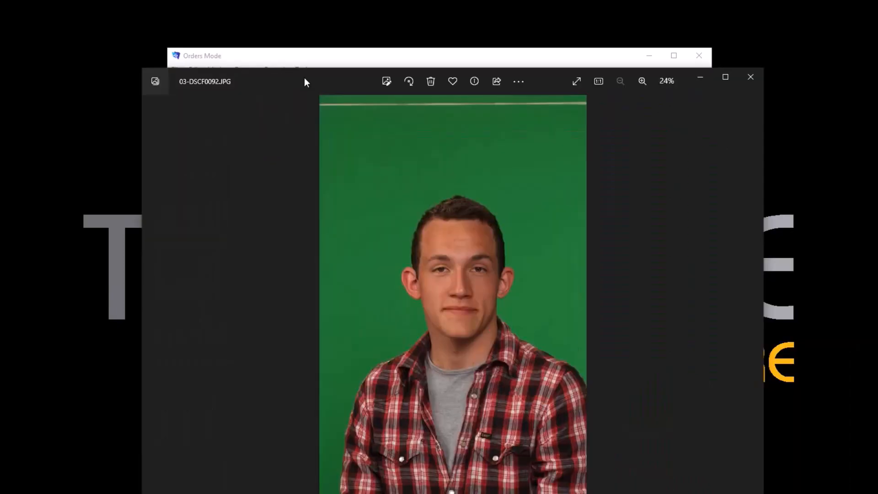
pyautogui.click(759, 79)
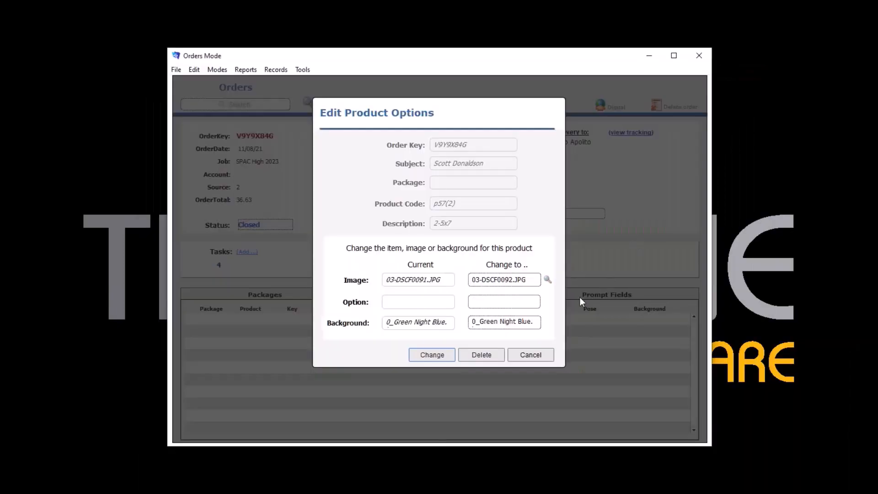
# Preview the product's current image 03-DSCF0091.JPG and cancel the product options without changes
pyautogui.click(548, 279)
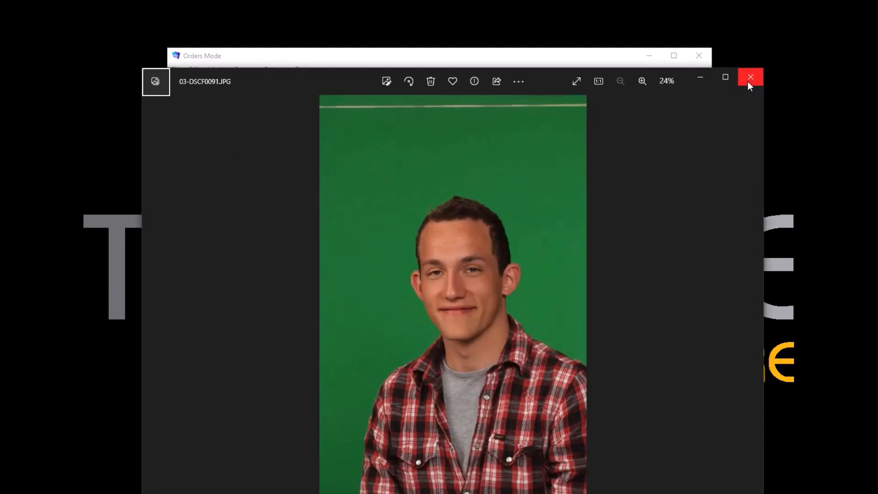
pyautogui.click(748, 83)
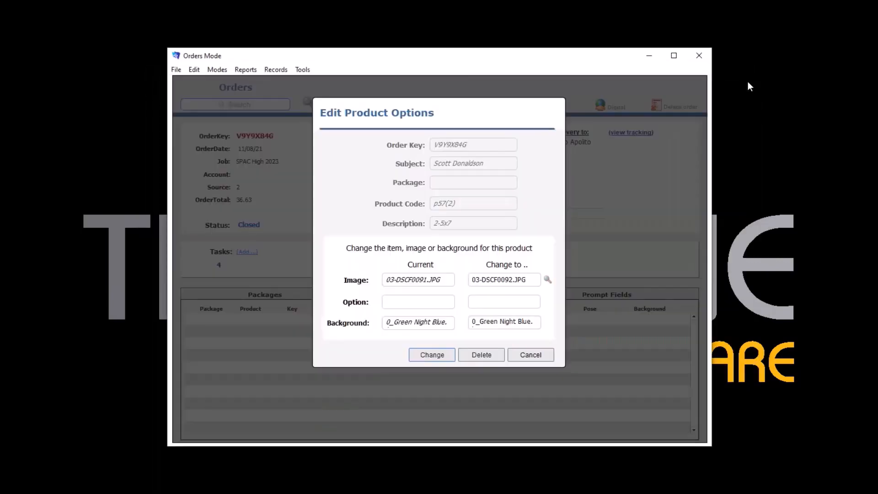
pyautogui.click(529, 356)
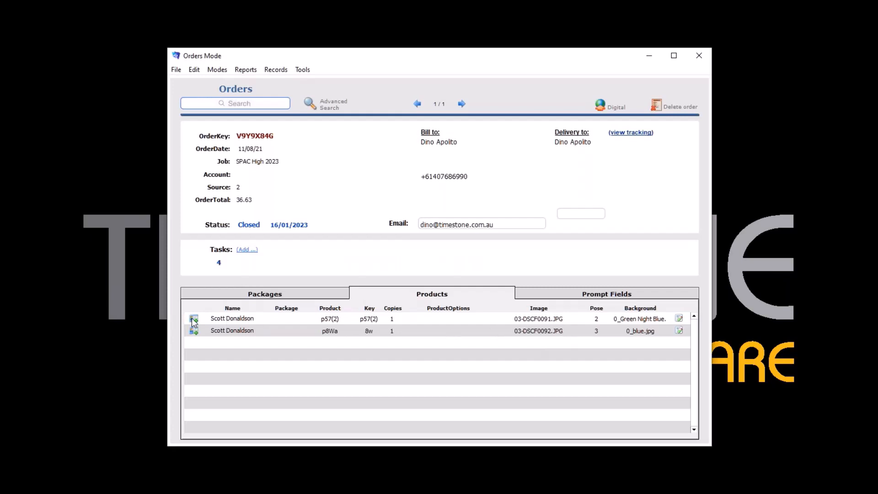
# Start adding a customer service package to the order's package, choosing package #csAddOns and product p810
pyautogui.click(254, 294)
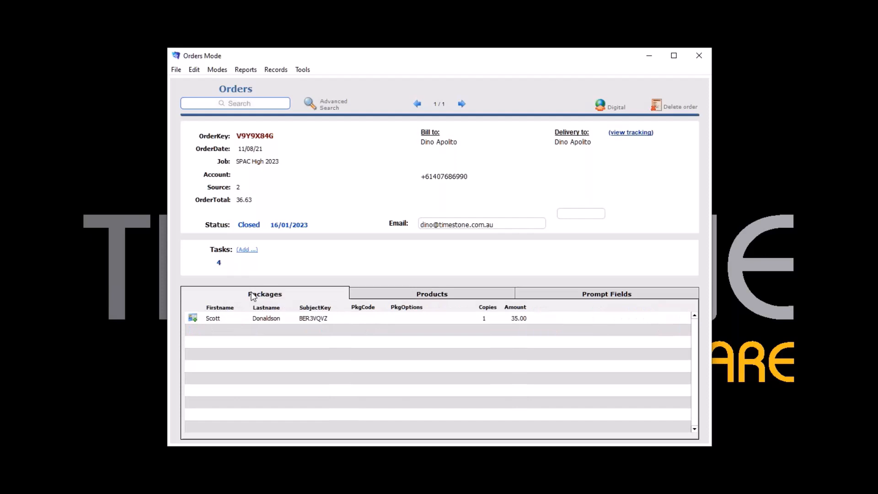
pyautogui.click(192, 318)
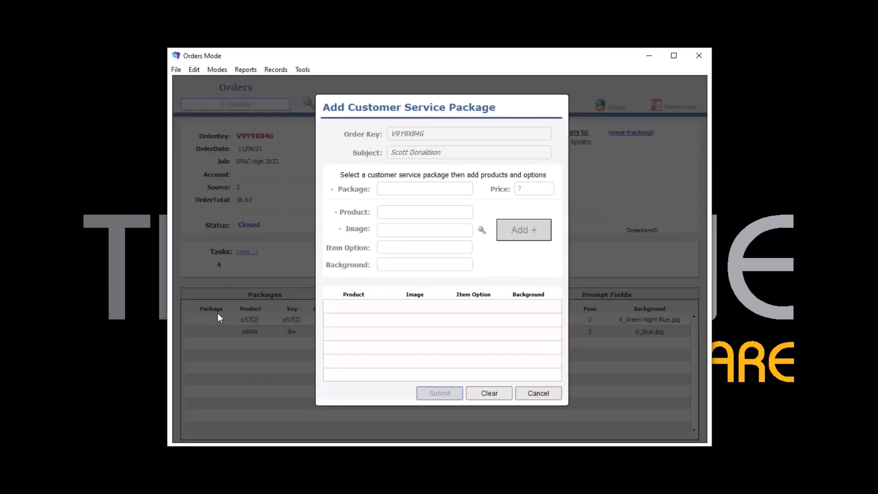
pyautogui.click(403, 192)
pyautogui.click(403, 203)
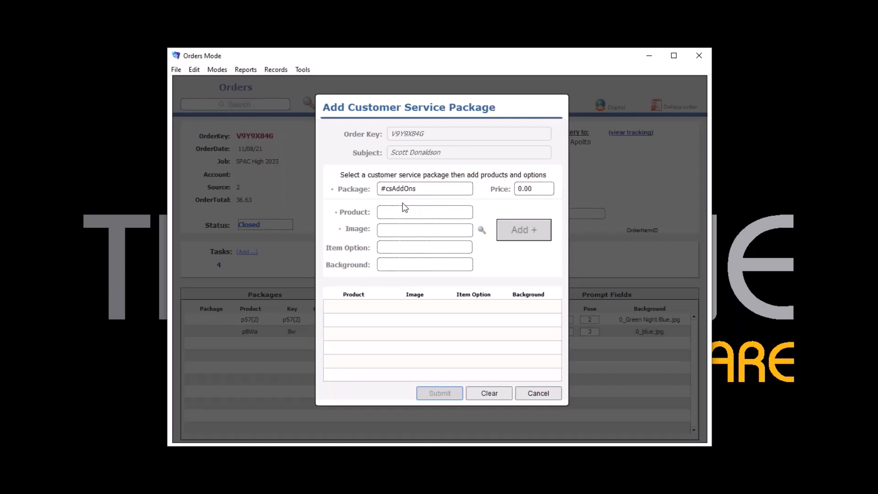
pyautogui.click(417, 214)
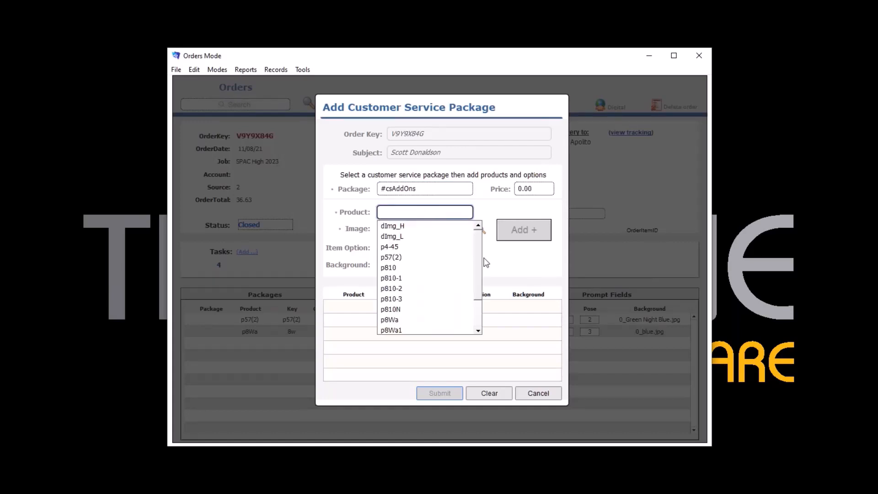
pyautogui.click(393, 268)
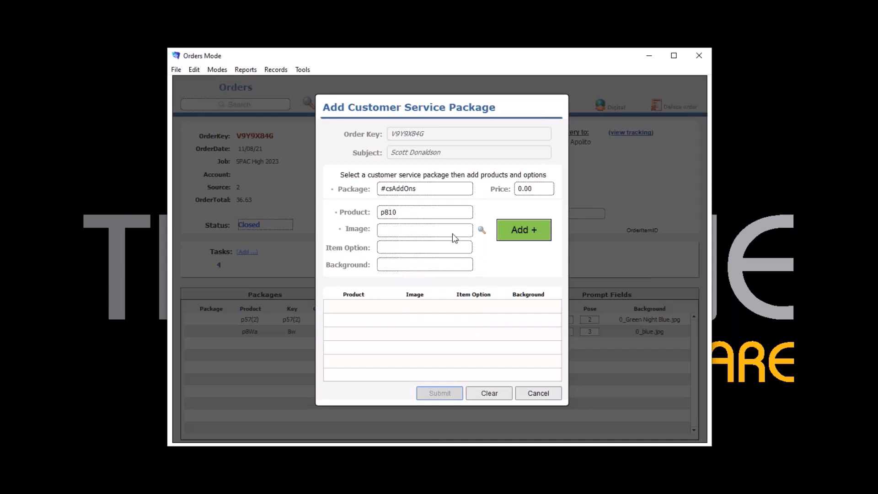
# Choose image 03-DSCF0091.JPG for the p810 product in the customer service package and preview it
pyautogui.click(418, 229)
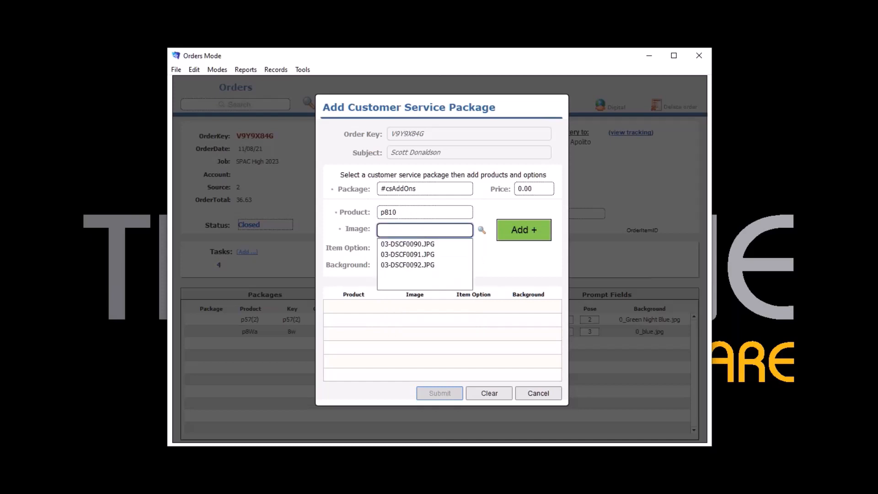
pyautogui.click(419, 255)
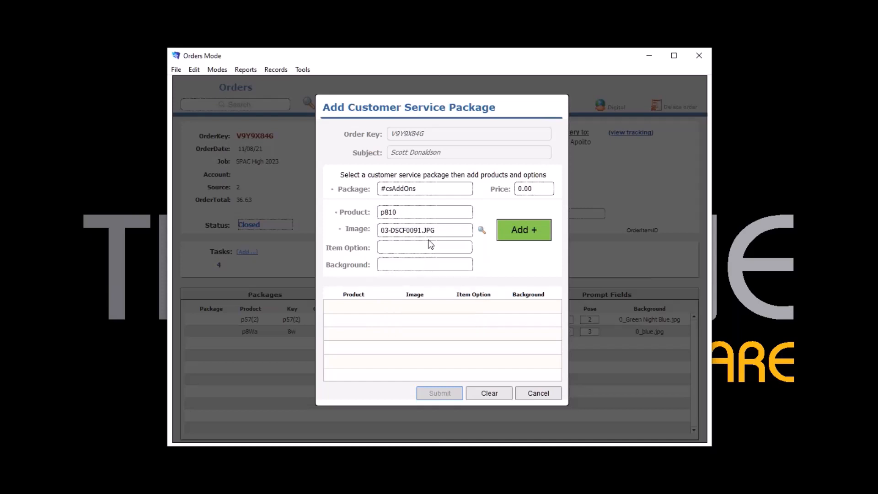
pyautogui.click(484, 230)
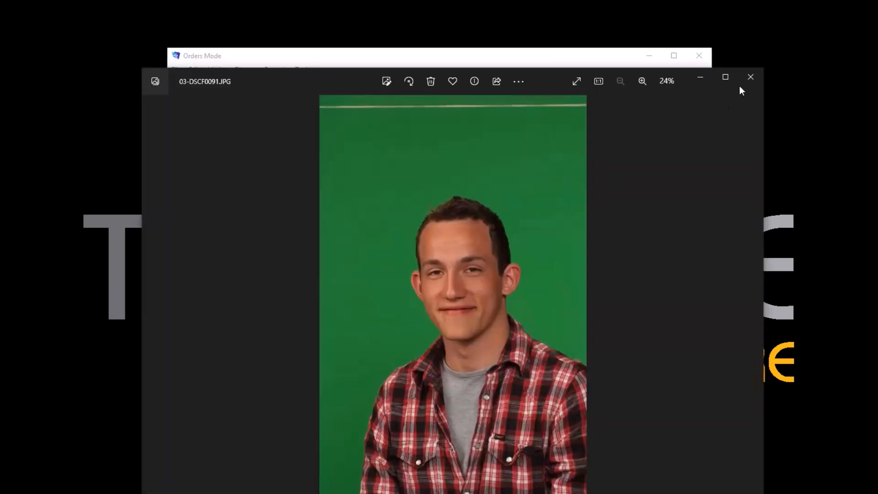
pyautogui.click(749, 78)
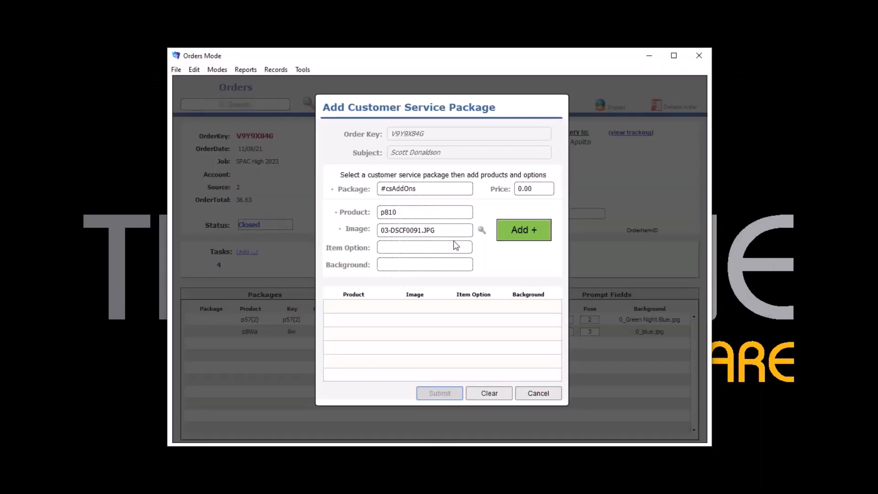
# Preview the p810 product's image, browse back through the subject's other images to 03-DSCF0090.JPG, close the preview and cancel the customer service package
pyautogui.click(484, 232)
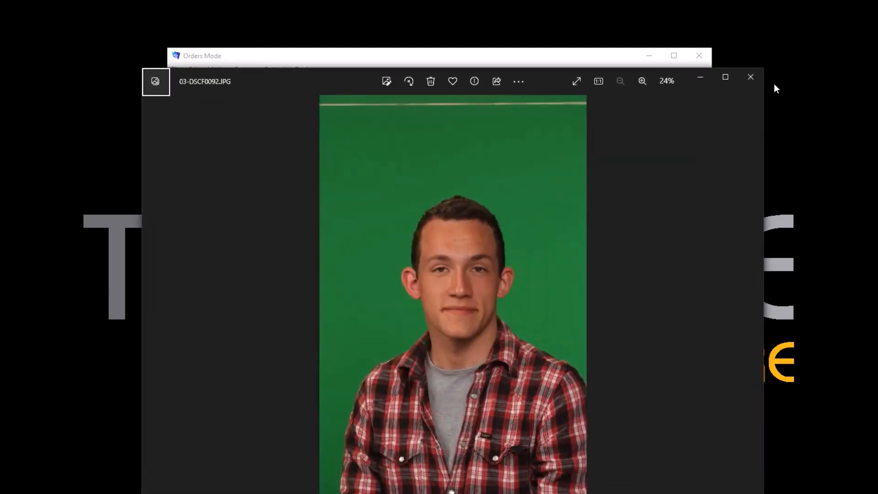
pyautogui.press('Left')
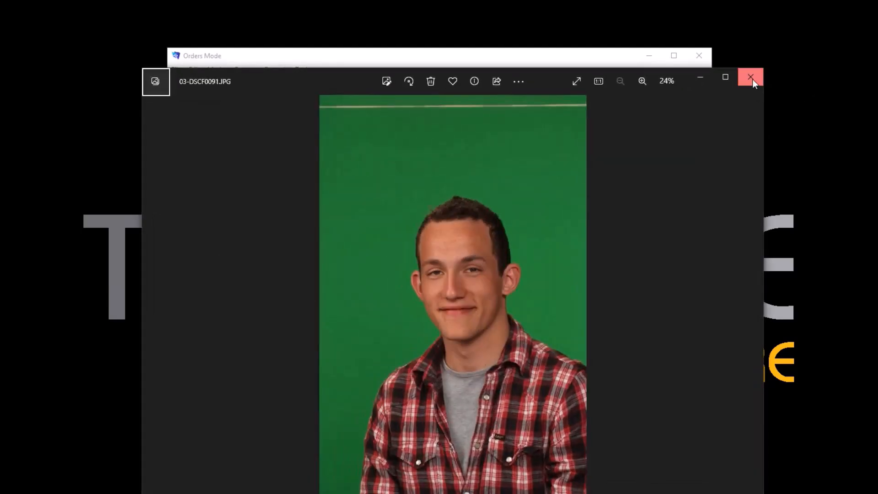
pyautogui.press('Left')
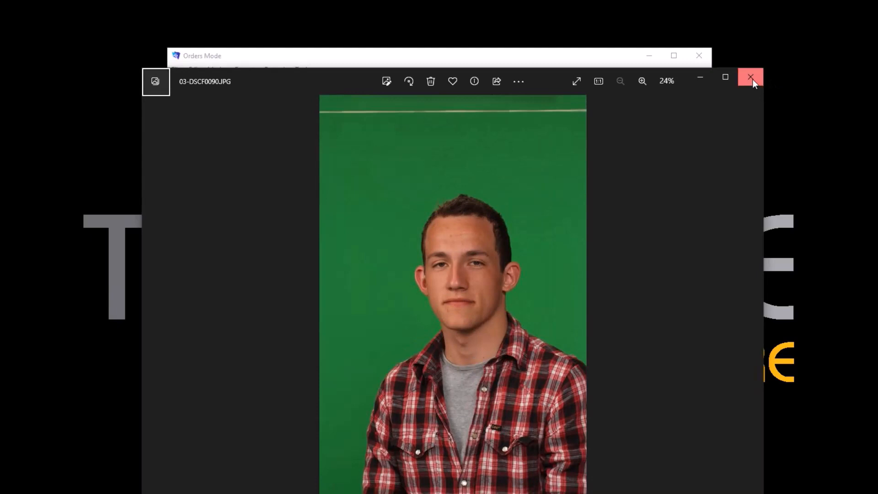
pyautogui.click(751, 78)
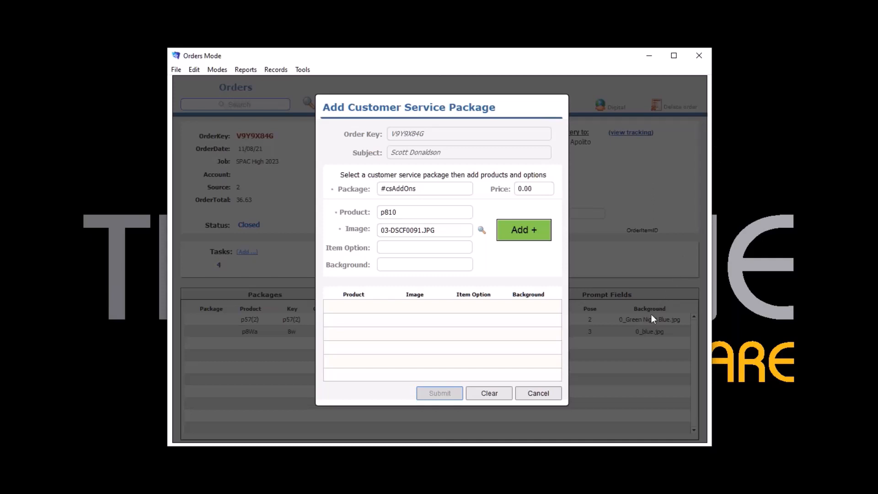
pyautogui.click(549, 395)
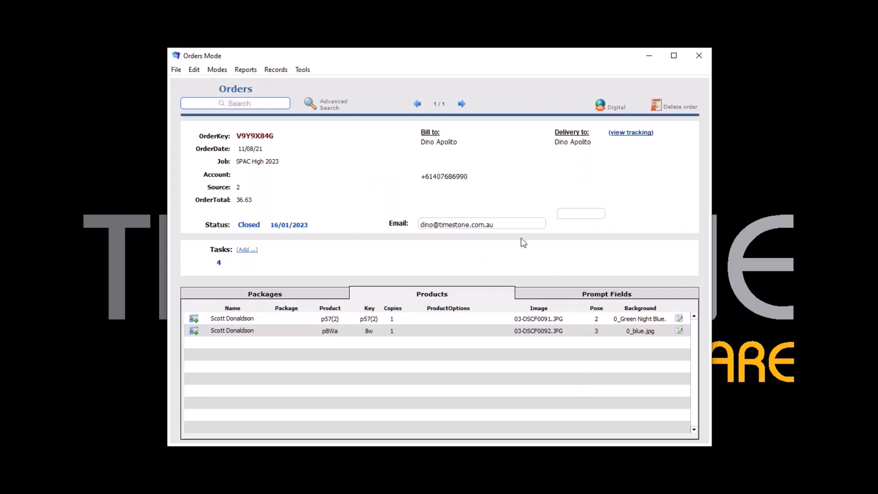
# Switch to Seasons mode and go forward through the season records to the 2018 season
pyautogui.click(218, 70)
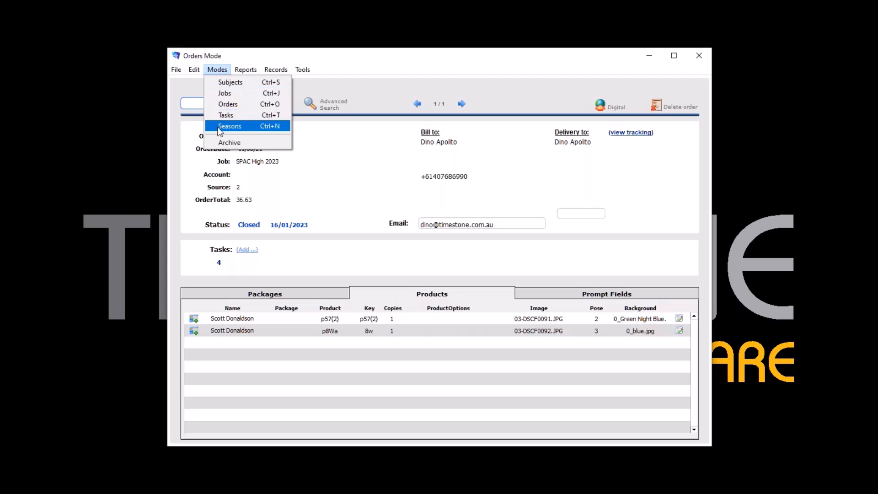
pyautogui.click(220, 127)
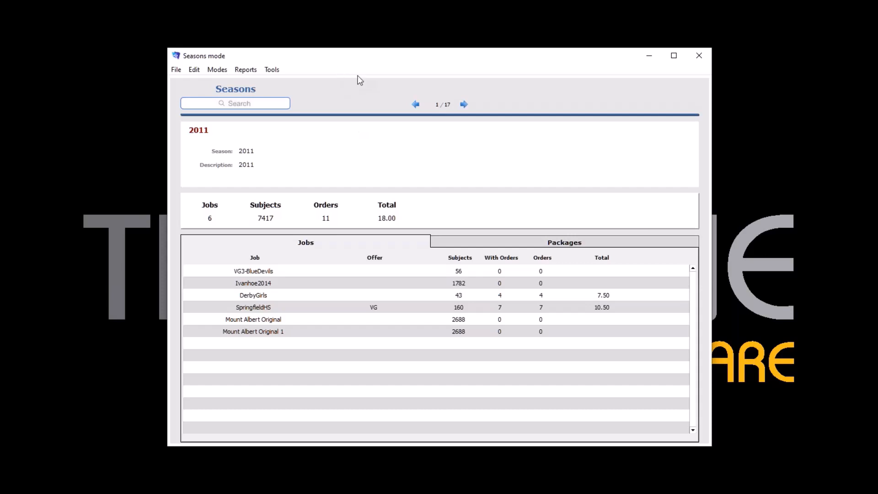
pyautogui.doubleClick(464, 105)
pyautogui.click(464, 105)
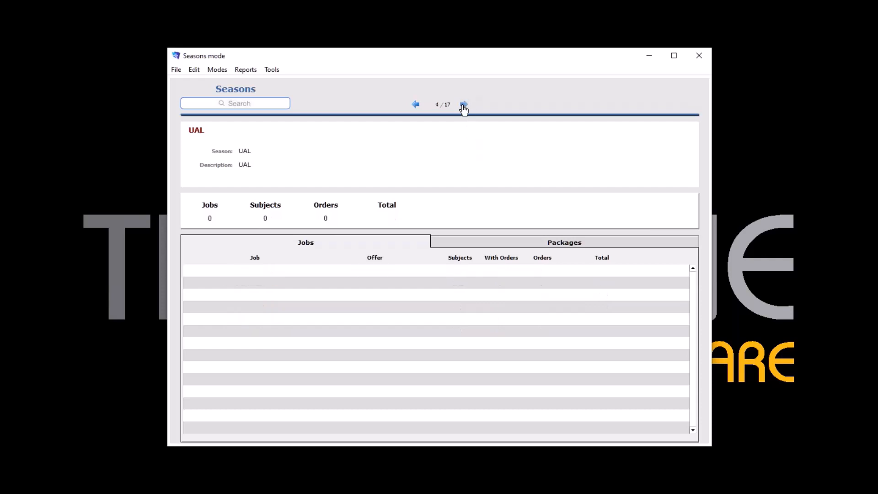
pyautogui.click(464, 105)
pyautogui.click(464, 105)
pyautogui.click(465, 105)
pyautogui.click(465, 105)
pyautogui.click(464, 105)
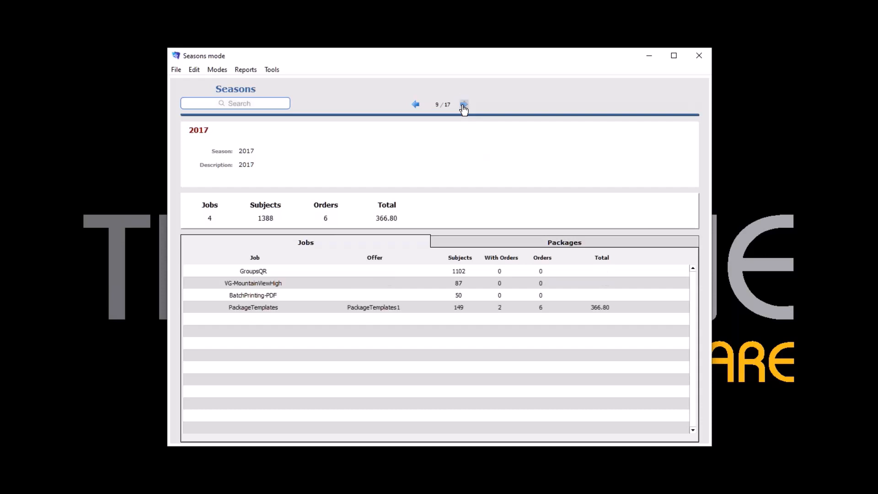
pyautogui.click(464, 105)
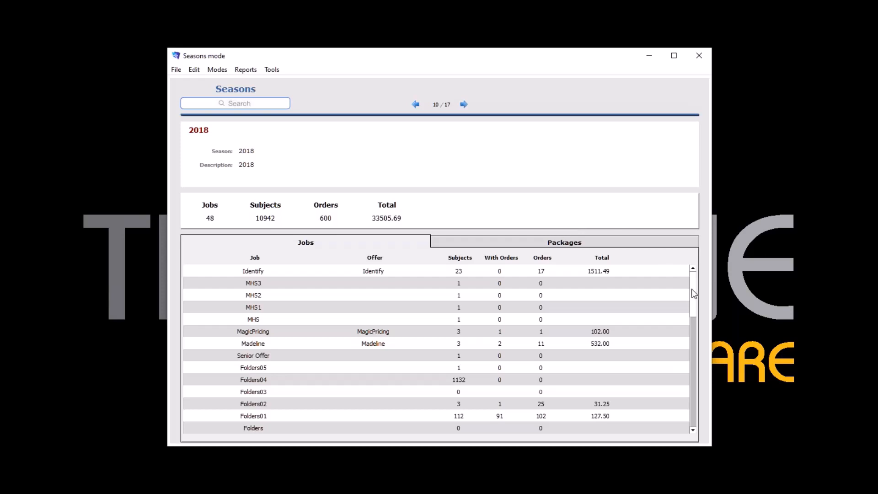
# Examine the 2018 season's list of jobs with their subjects, orders and totals, and its list of packages
pyautogui.scroll(-2, 693, 389)
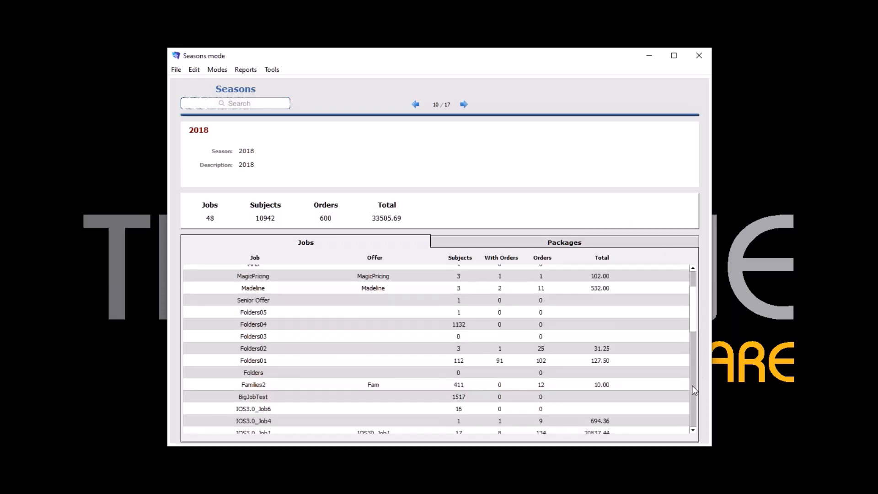
pyautogui.scroll(-3, 686, 315)
pyautogui.scroll(2, 686, 308)
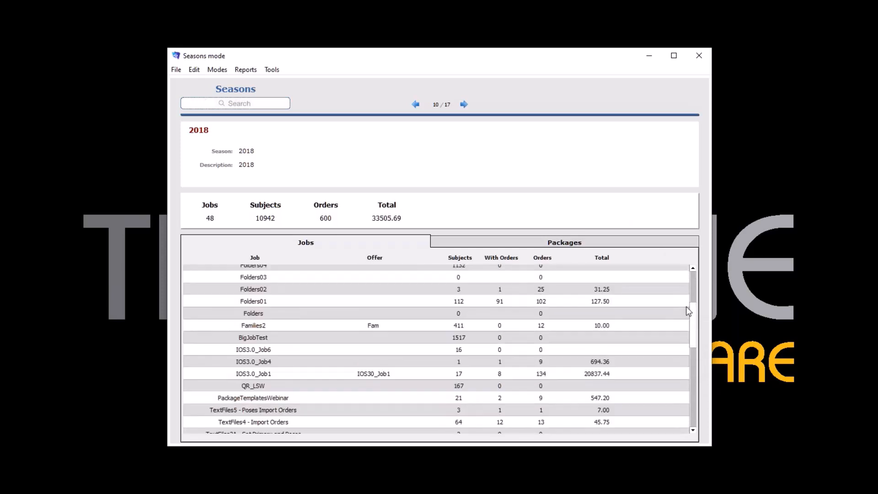
pyautogui.scroll(3, 685, 306)
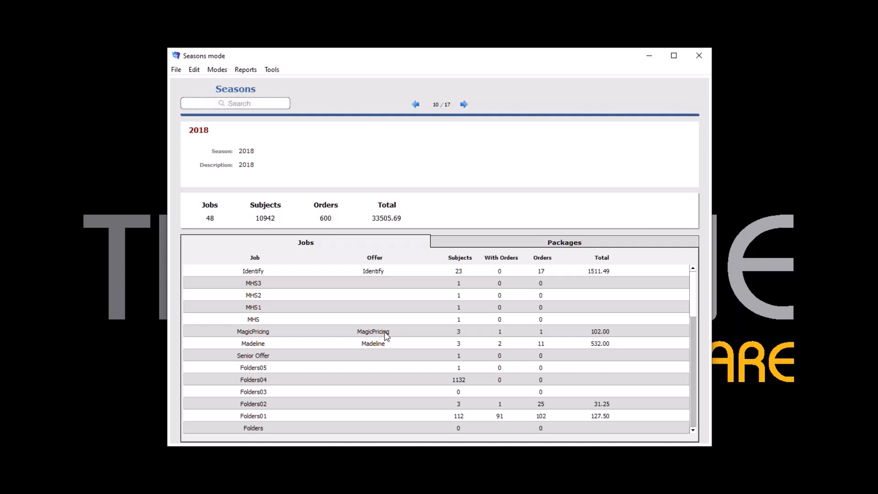
pyautogui.click(516, 242)
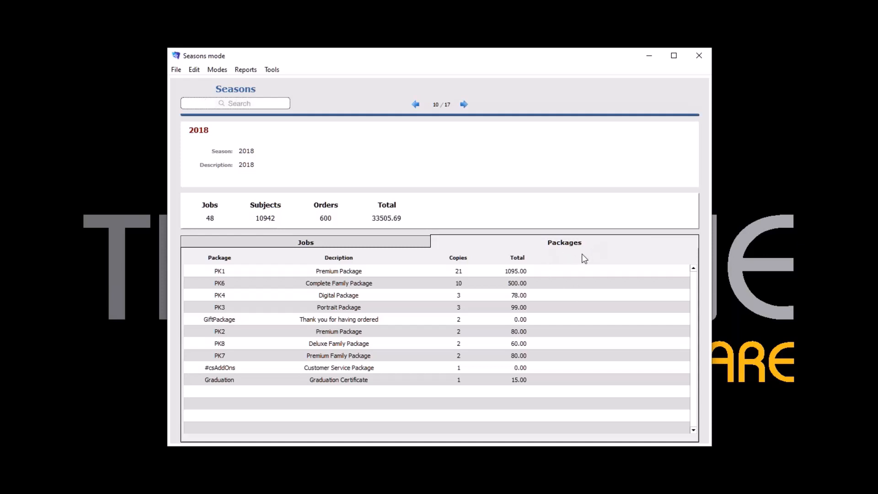
pyautogui.click(336, 245)
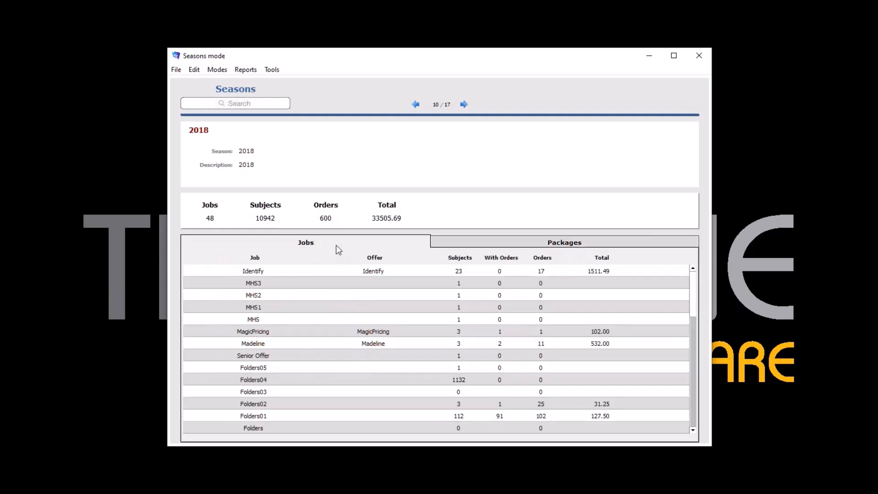
pyautogui.click(490, 242)
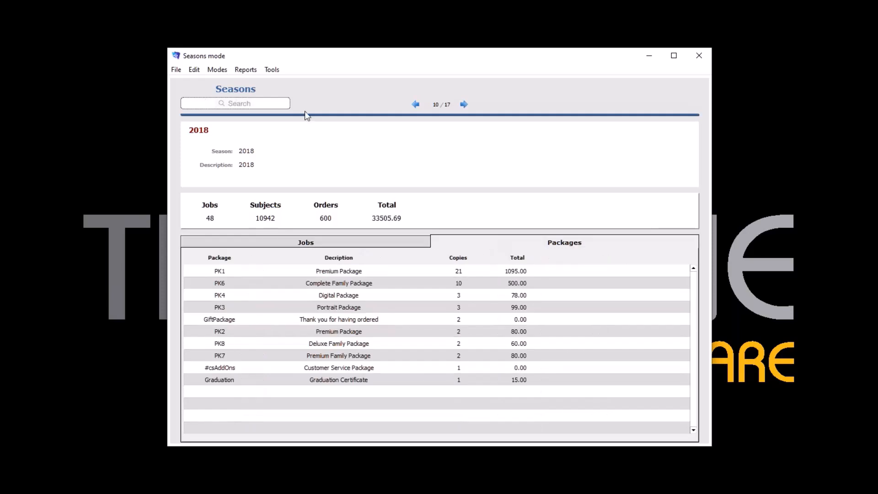
# Open the Jobs Summary report for the 2018 season, enlarge its window to view more jobs, and close it
pyautogui.click(246, 71)
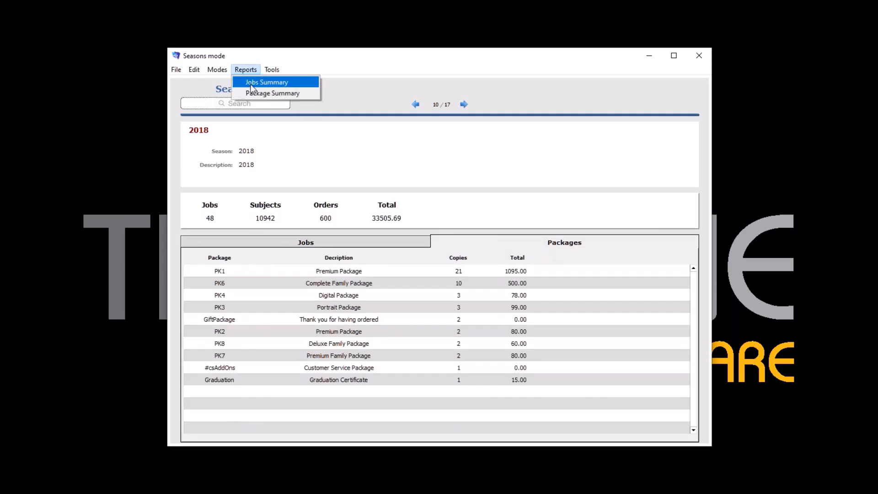
pyautogui.click(251, 87)
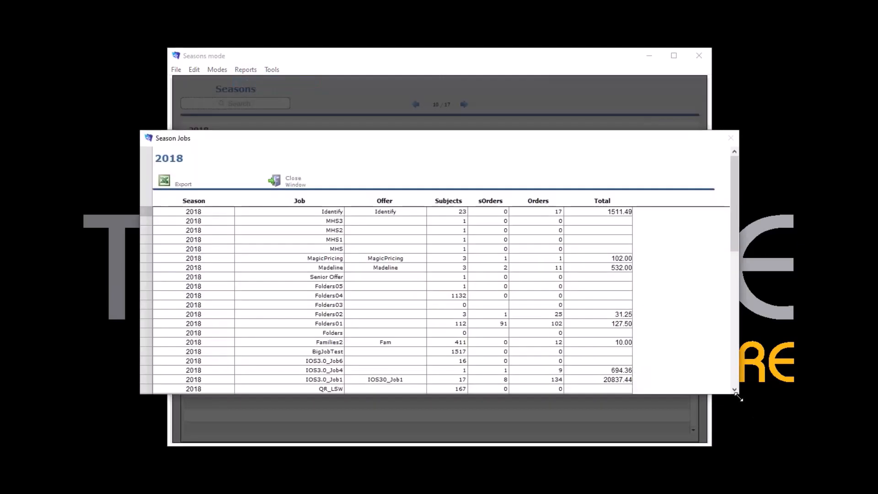
pyautogui.moveTo(738, 397); pyautogui.dragTo(827, 493)
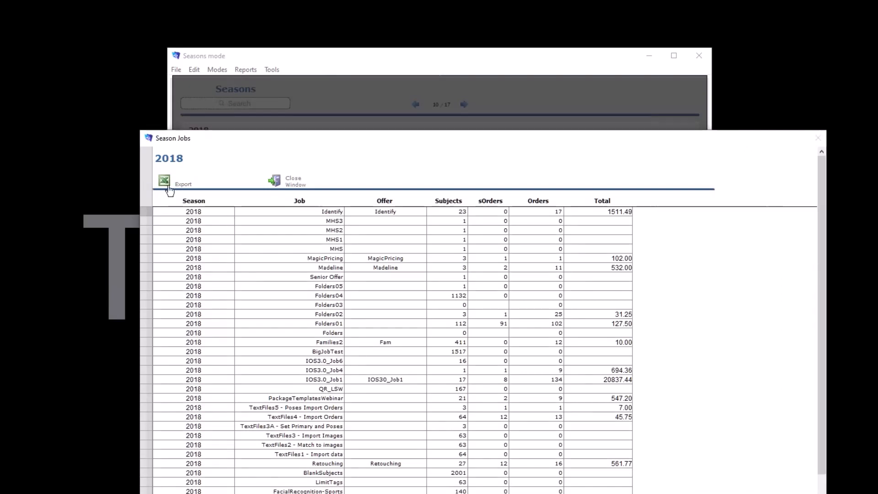
pyautogui.click(301, 183)
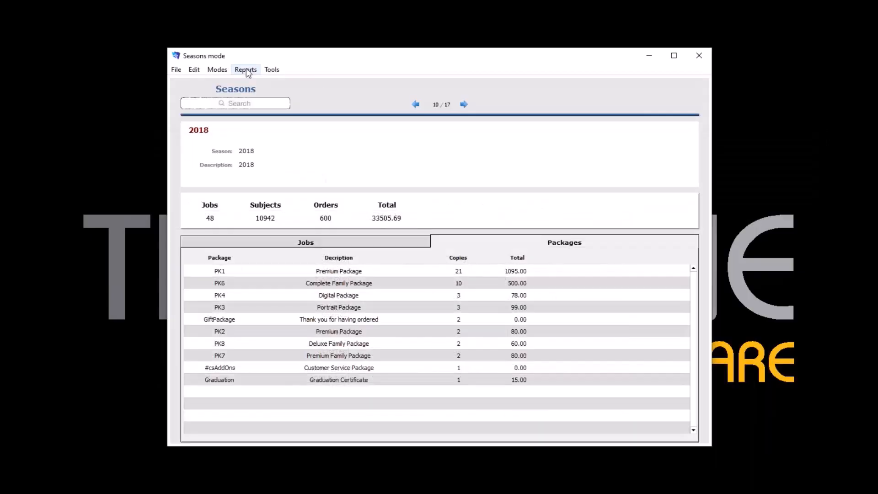
# Open the Package Summary report for the 2018 season, sort it by copies in descending order, and close it
pyautogui.click(245, 70)
pyautogui.click(263, 95)
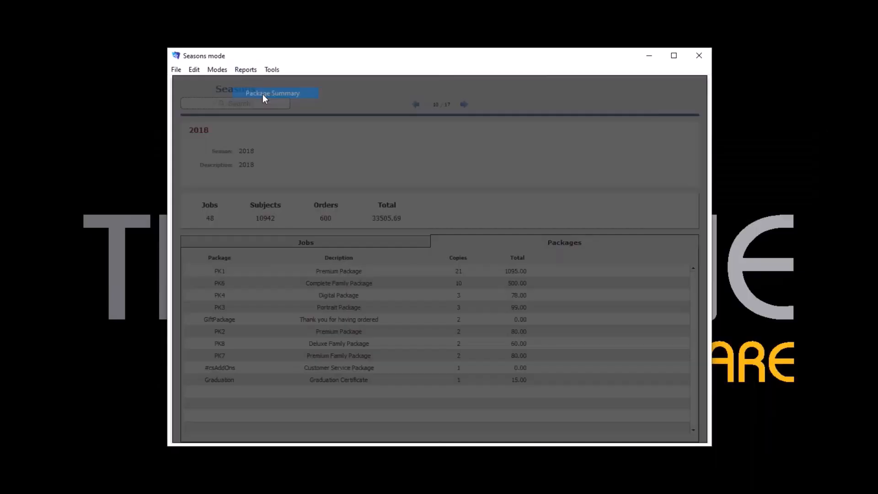
pyautogui.moveTo(381, 144); pyautogui.dragTo(421, 108)
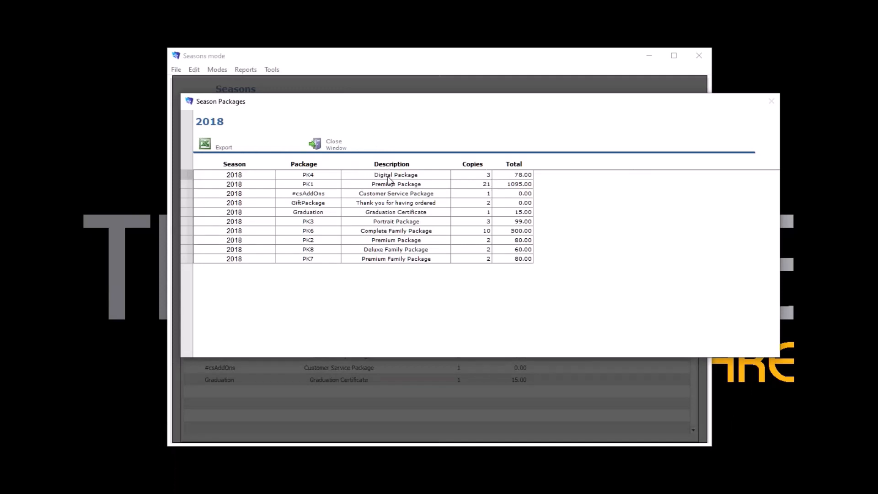
pyautogui.click(470, 165)
pyautogui.click(470, 165)
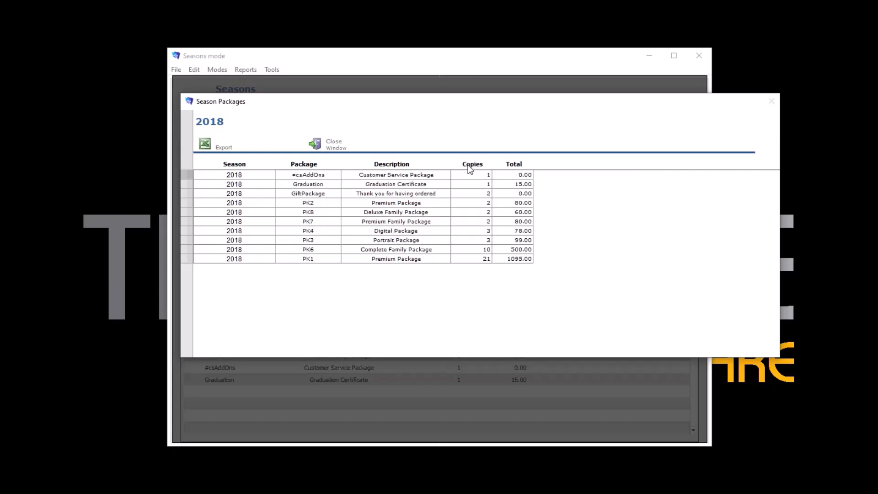
pyautogui.click(470, 166)
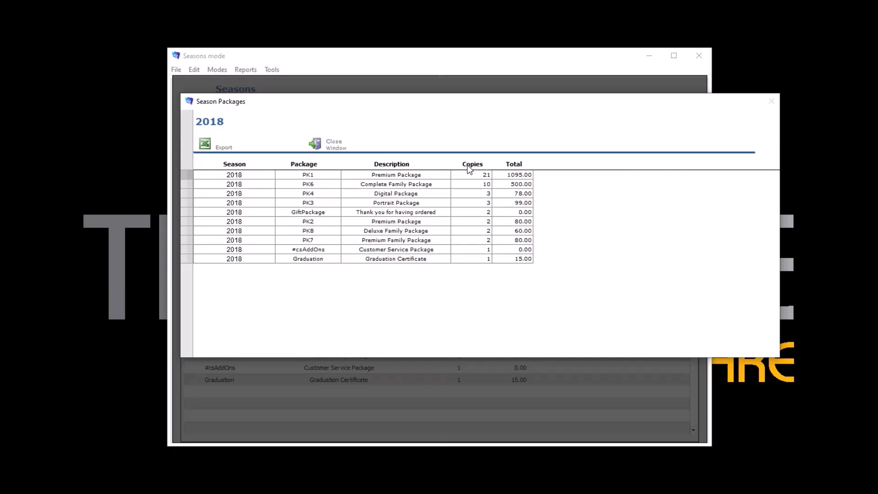
pyautogui.click(334, 144)
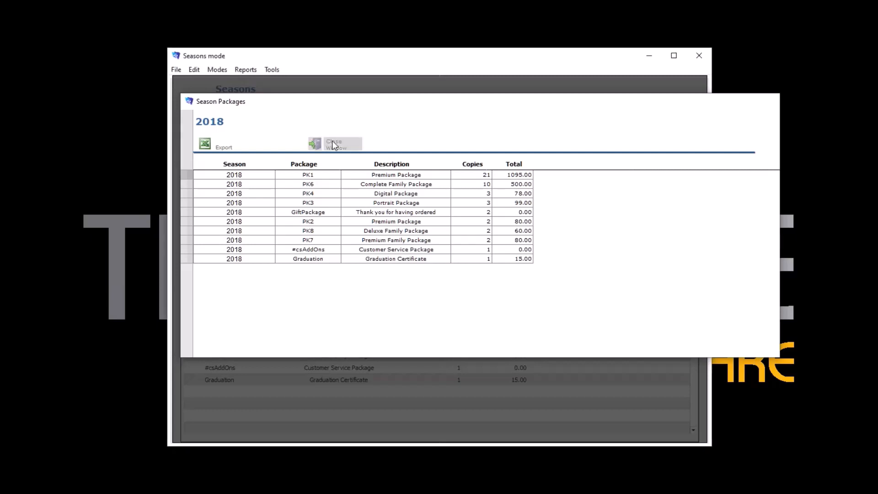